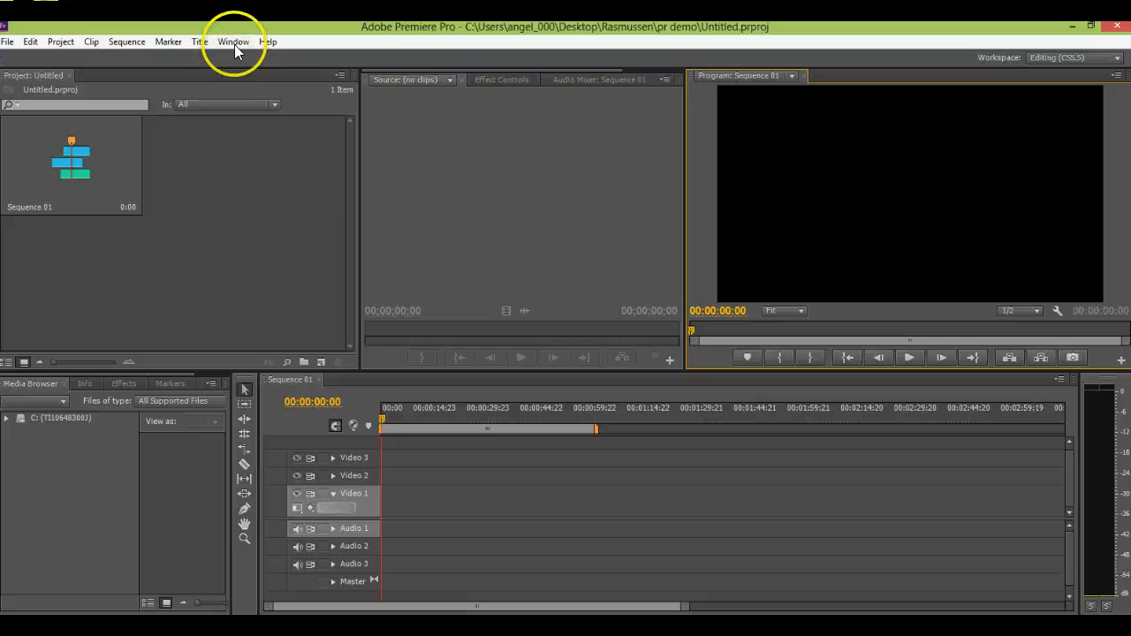
# Look over the available workspace layouts, the Source and Program monitors, and the Effects and Media Browser panels.
pyautogui.click(234, 44)
pyautogui.moveTo(333, 57)
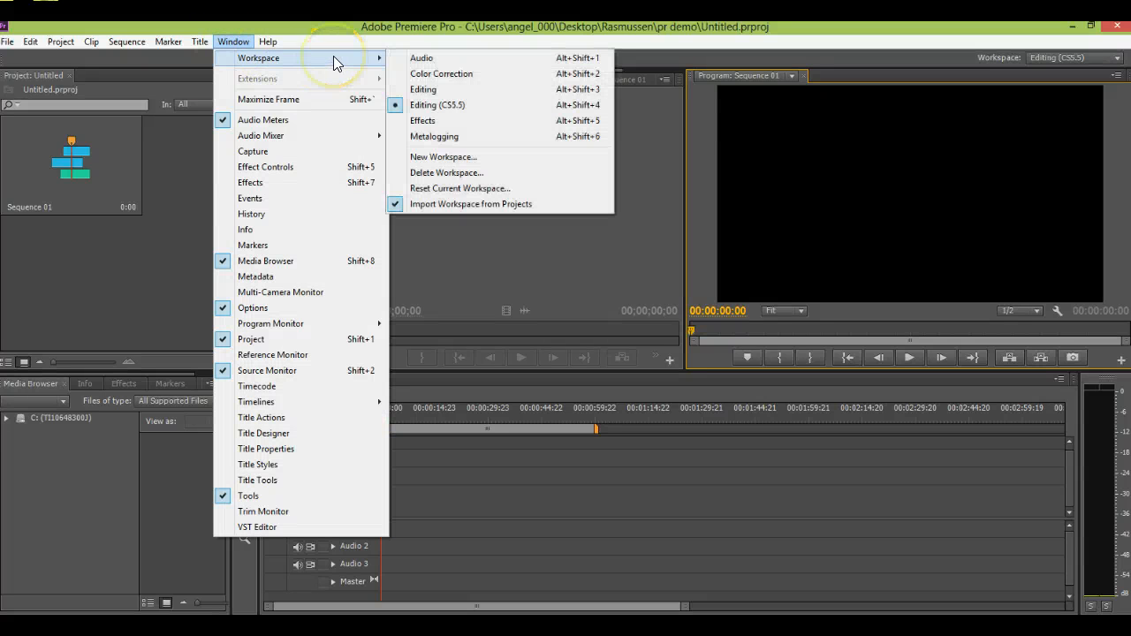
pyautogui.click(678, 237)
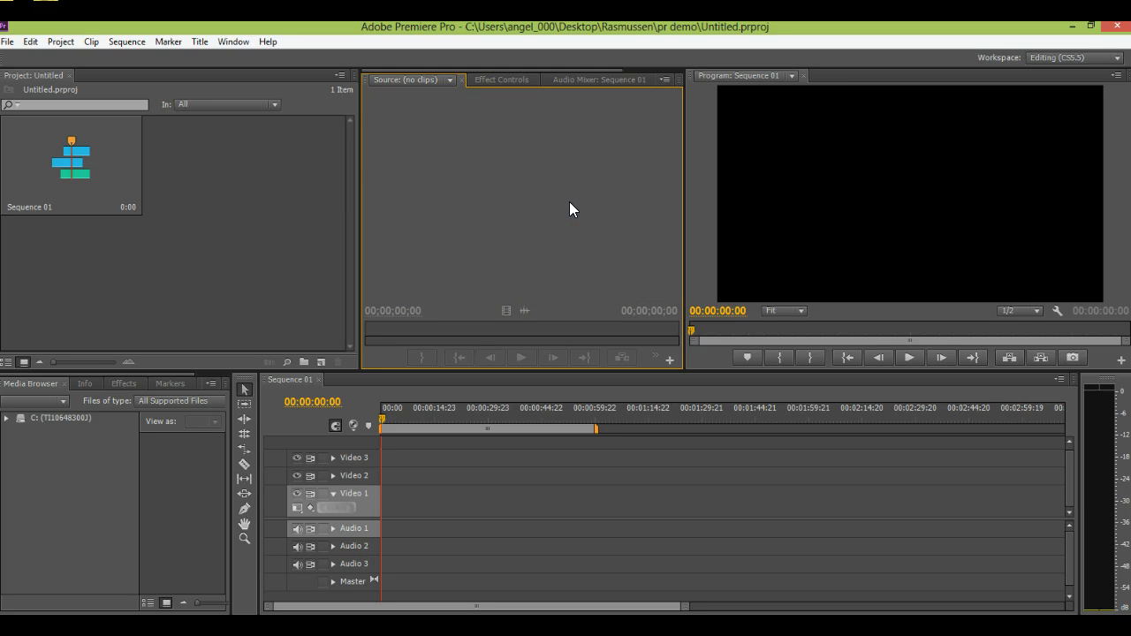
pyautogui.click(830, 181)
pyautogui.click(128, 383)
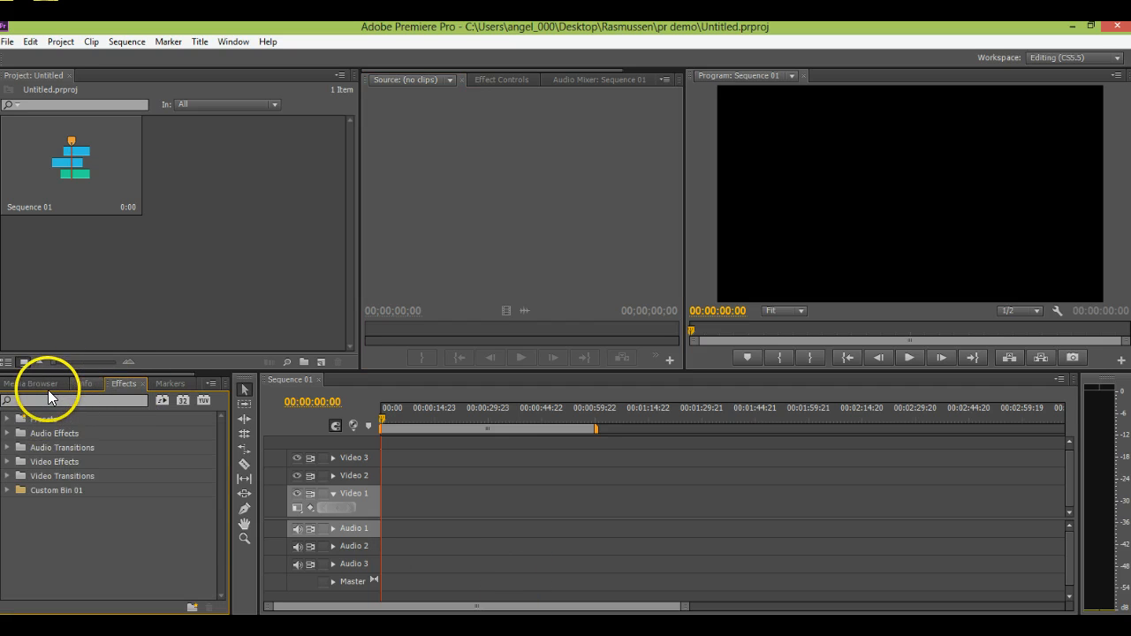
pyautogui.click(48, 387)
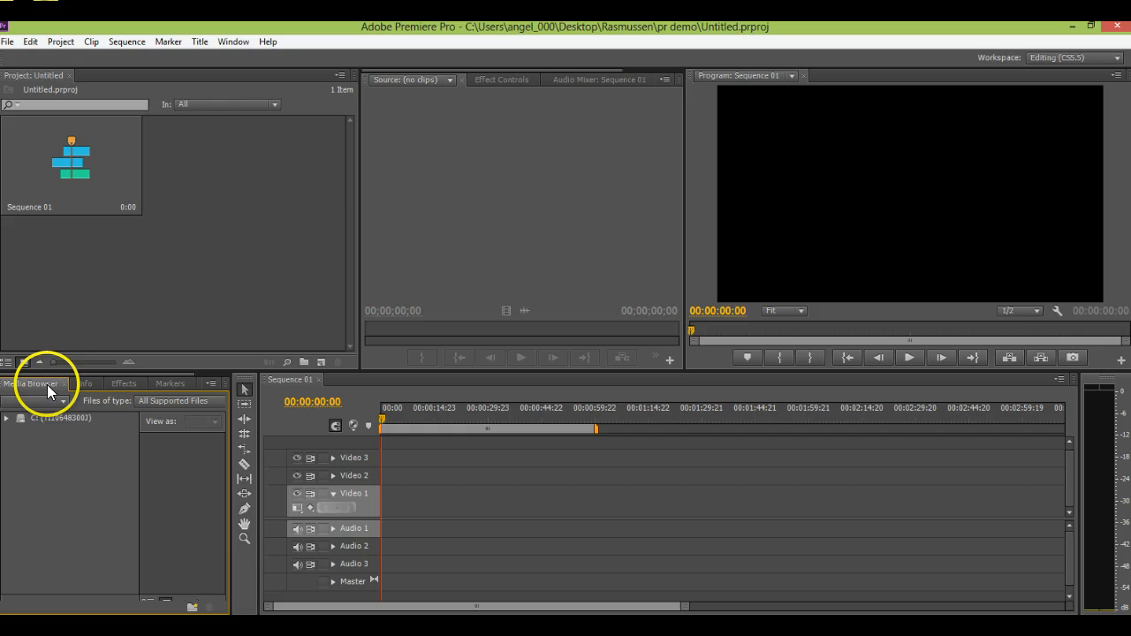
# Import the The.Real.Housewives.Of.NewJersey.S06E01 MP4 video from the tv shows folder on the Desktop into the project.
pyautogui.click(18, 41)
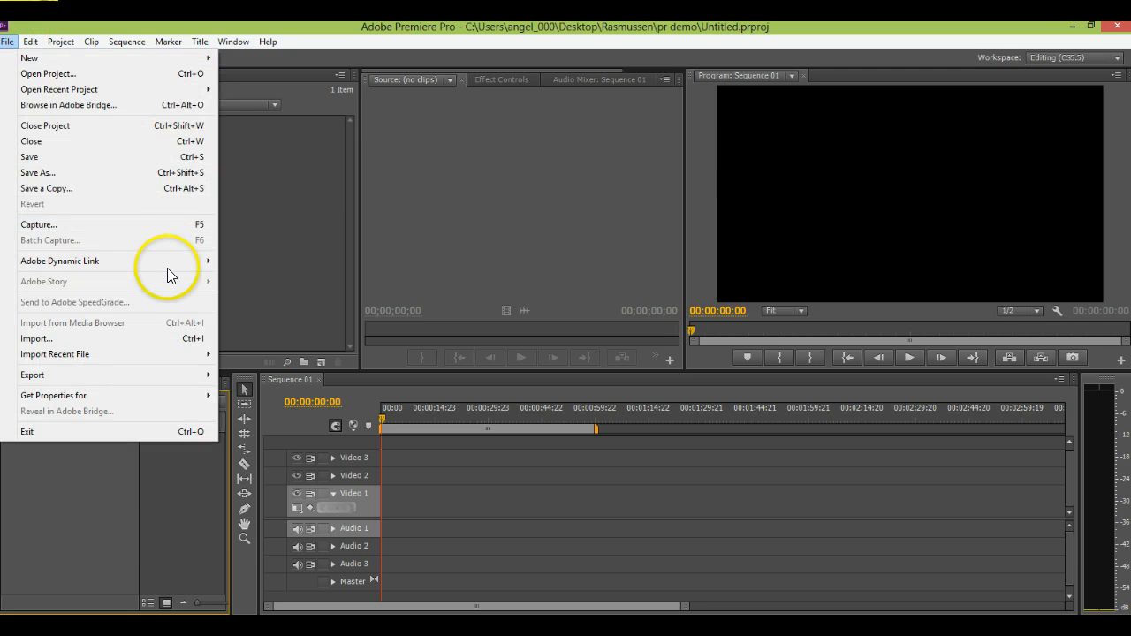
pyautogui.click(166, 337)
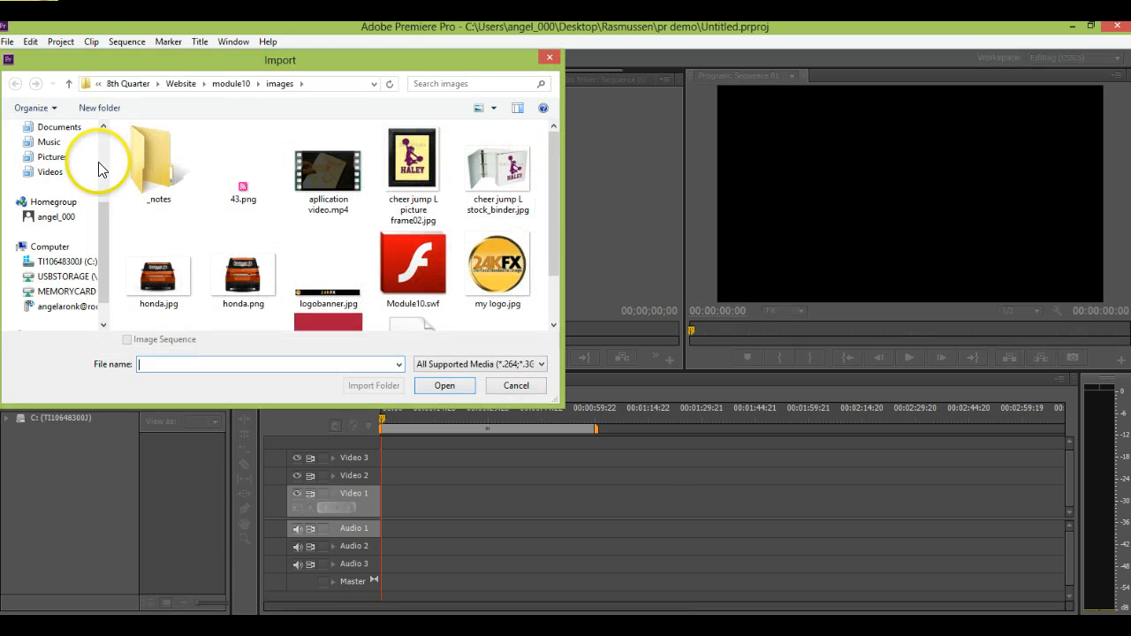
pyautogui.moveTo(103, 223); pyautogui.dragTo(102, 133)
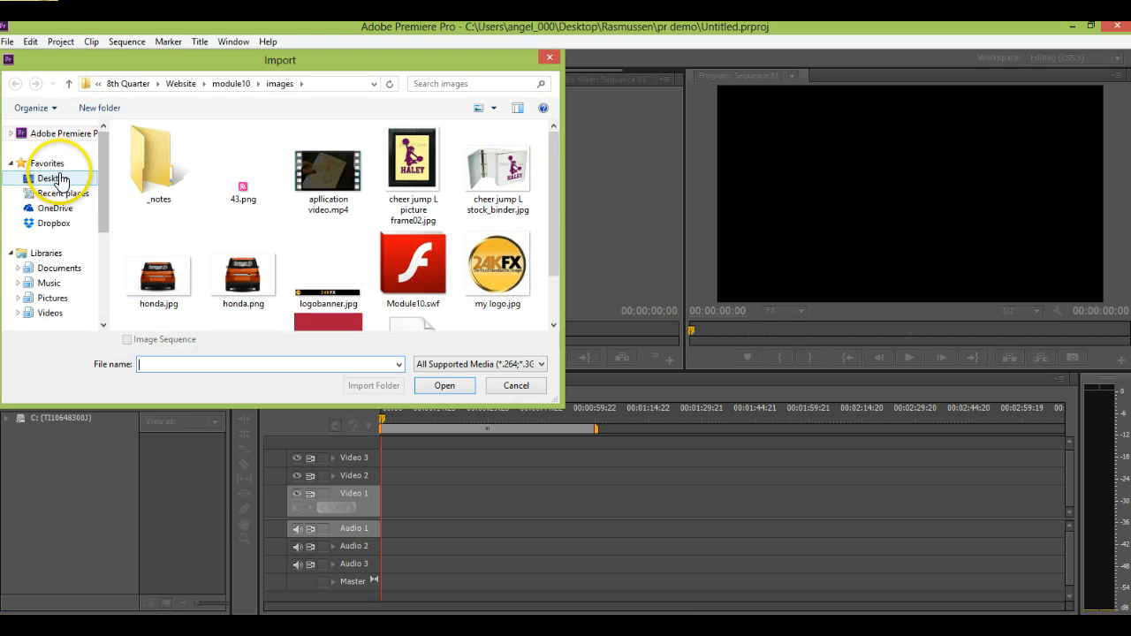
pyautogui.click(53, 178)
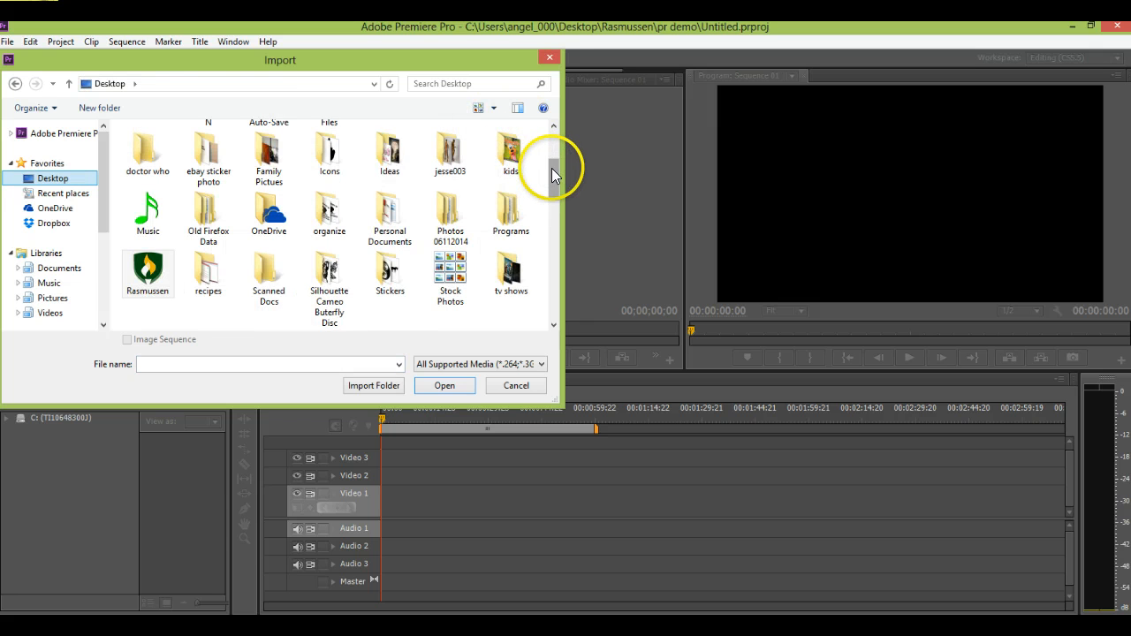
pyautogui.scroll(-1, 551, 168)
pyautogui.doubleClick(510, 232)
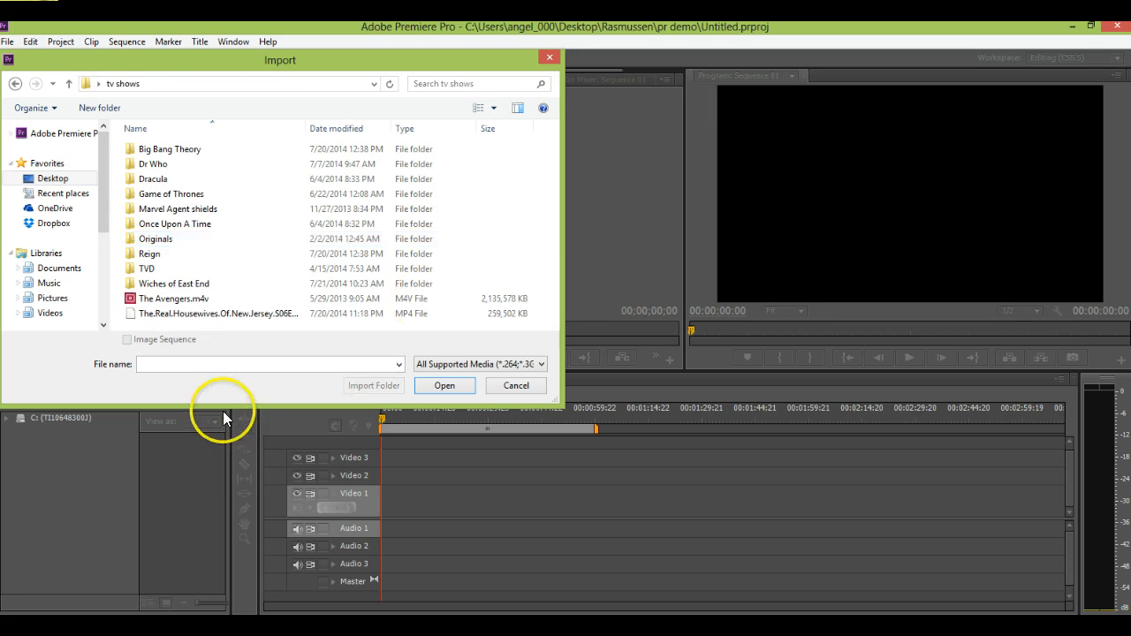
pyautogui.click(186, 313)
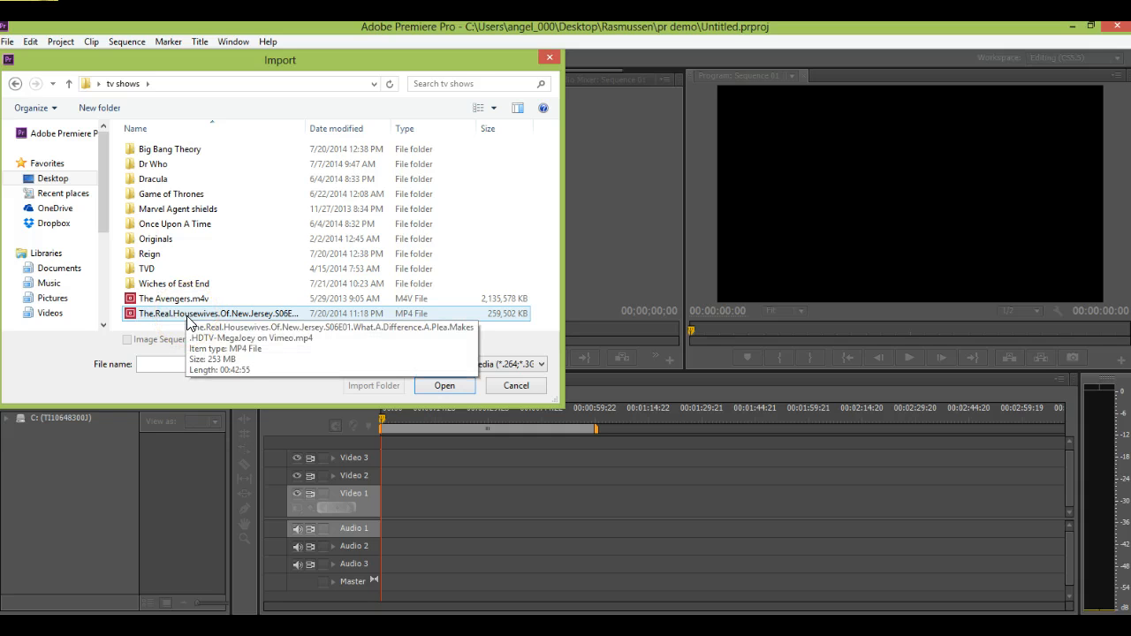
pyautogui.doubleClick(186, 315)
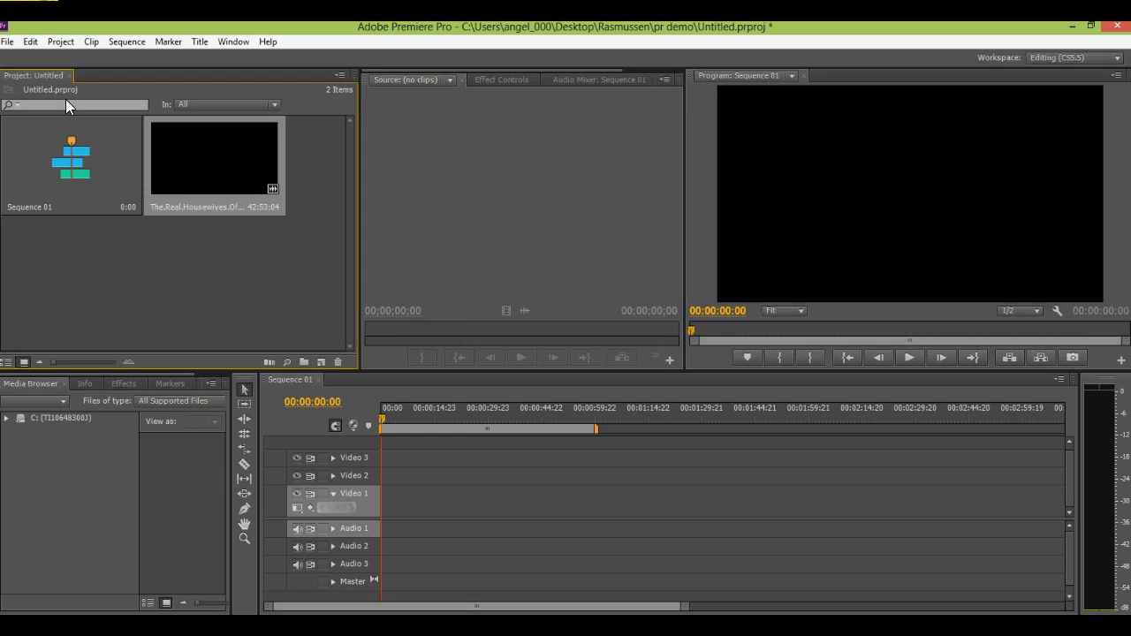
# Import the video 4.mp4 from the TVD folder inside tv shows into the project.
pyautogui.click(30, 41)
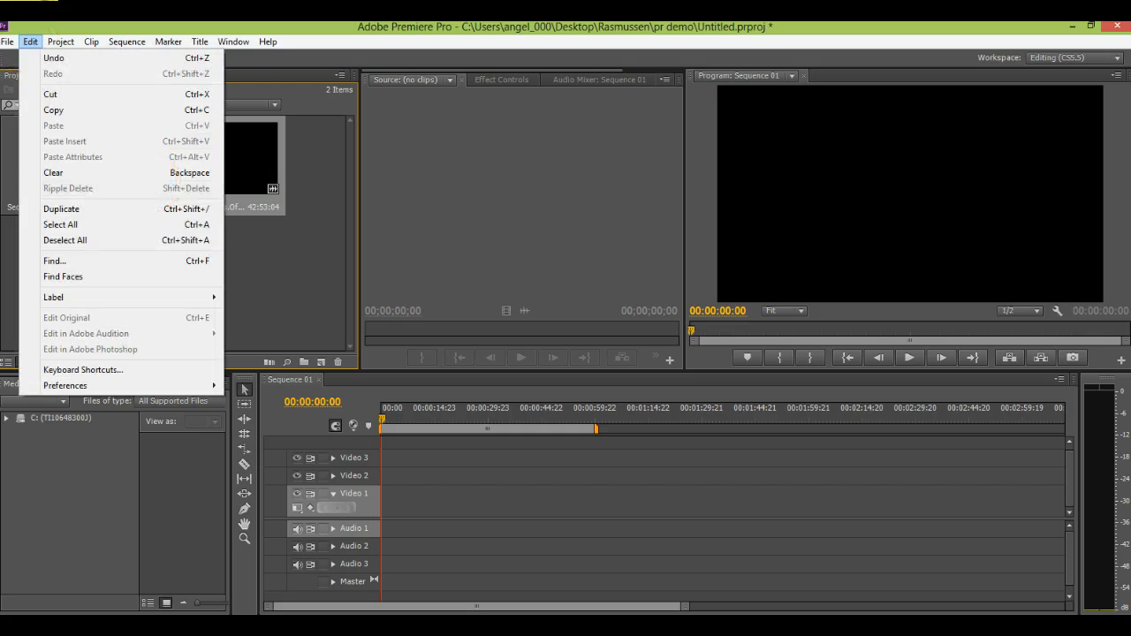
pyautogui.moveTo(6, 44)
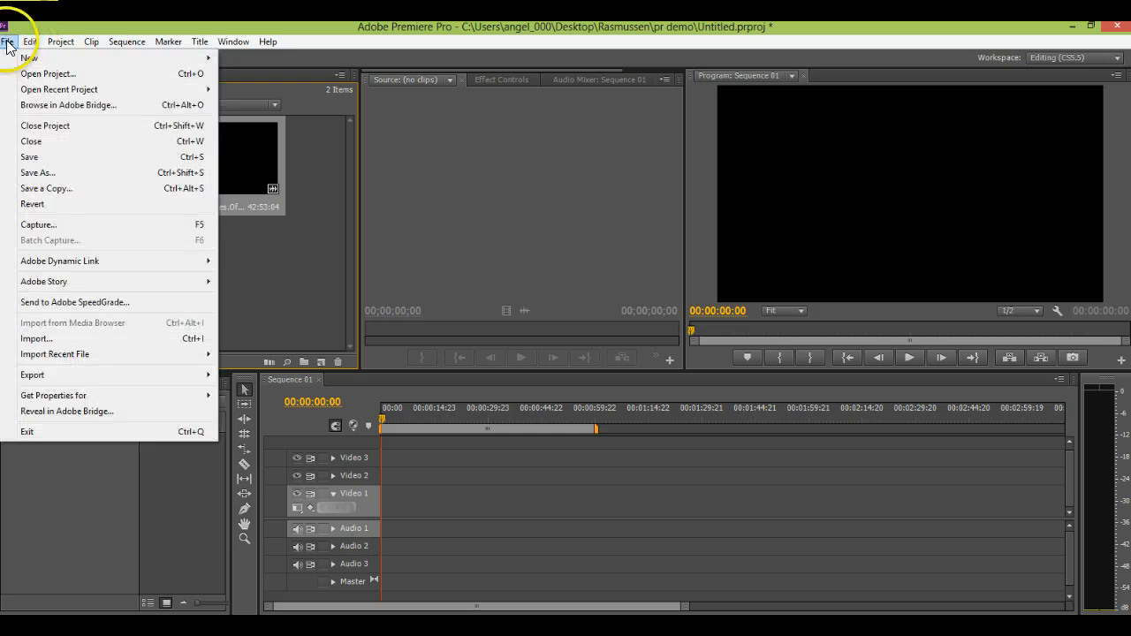
pyautogui.click(172, 340)
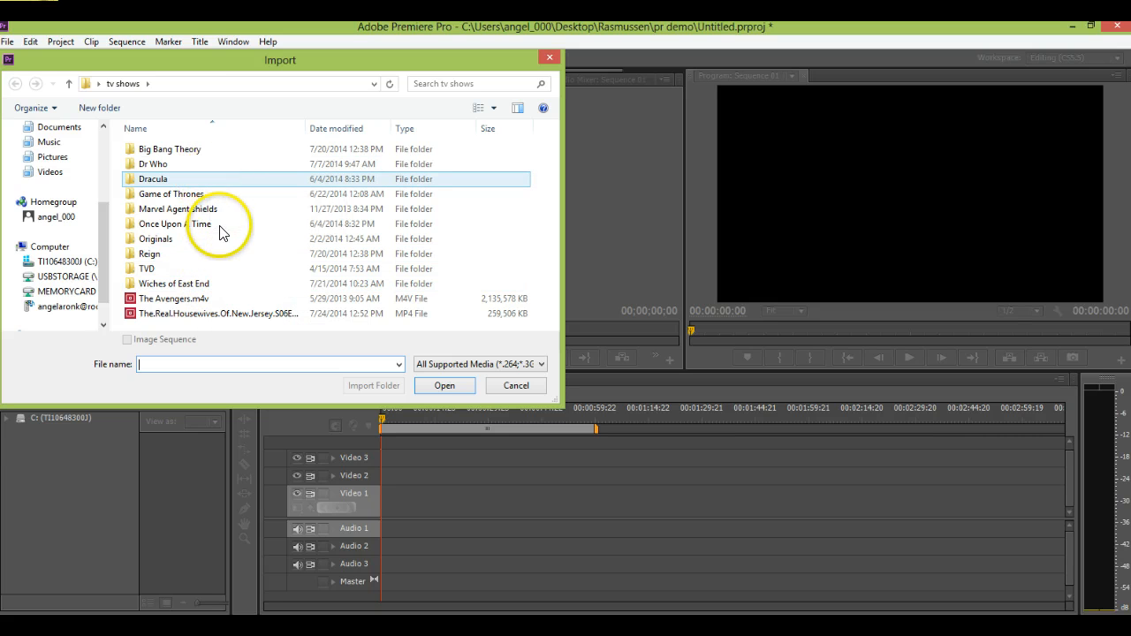
pyautogui.doubleClick(151, 269)
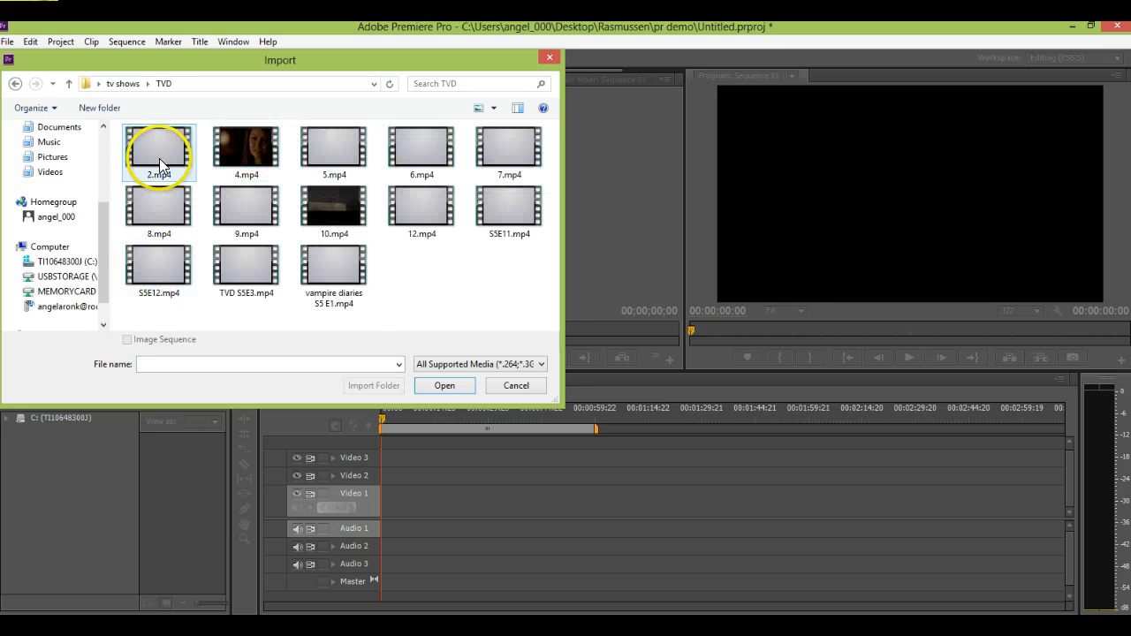
pyautogui.click(229, 143)
pyautogui.doubleClick(229, 150)
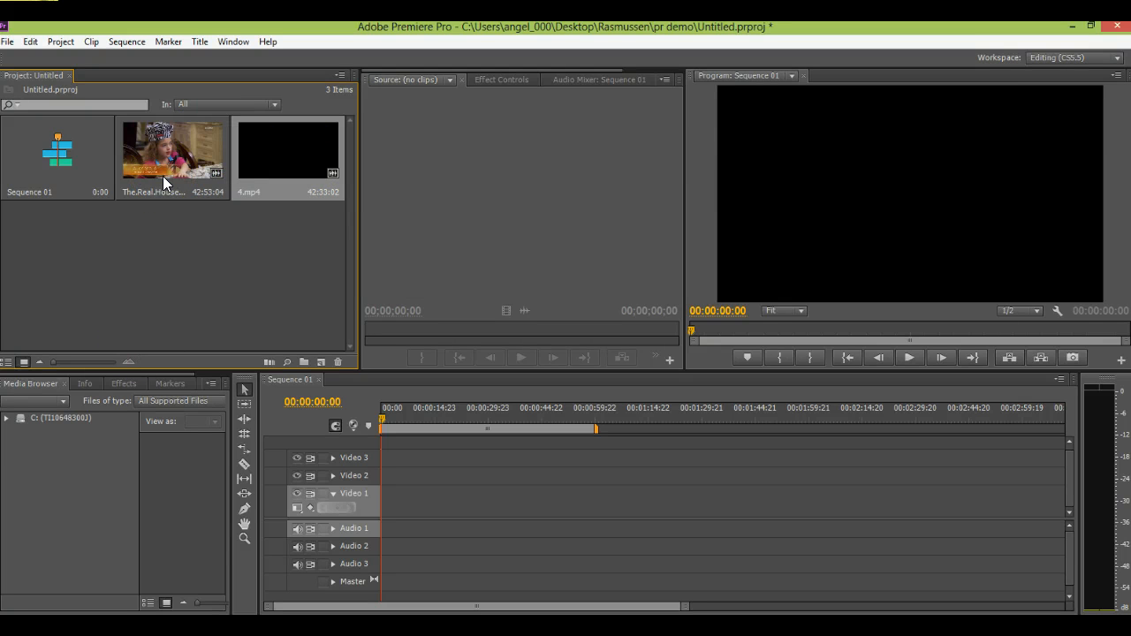
# Examine the names of the timeline editing tools, from Track Select and Ripple Edit to Pen and Hand.
pyautogui.click(247, 404)
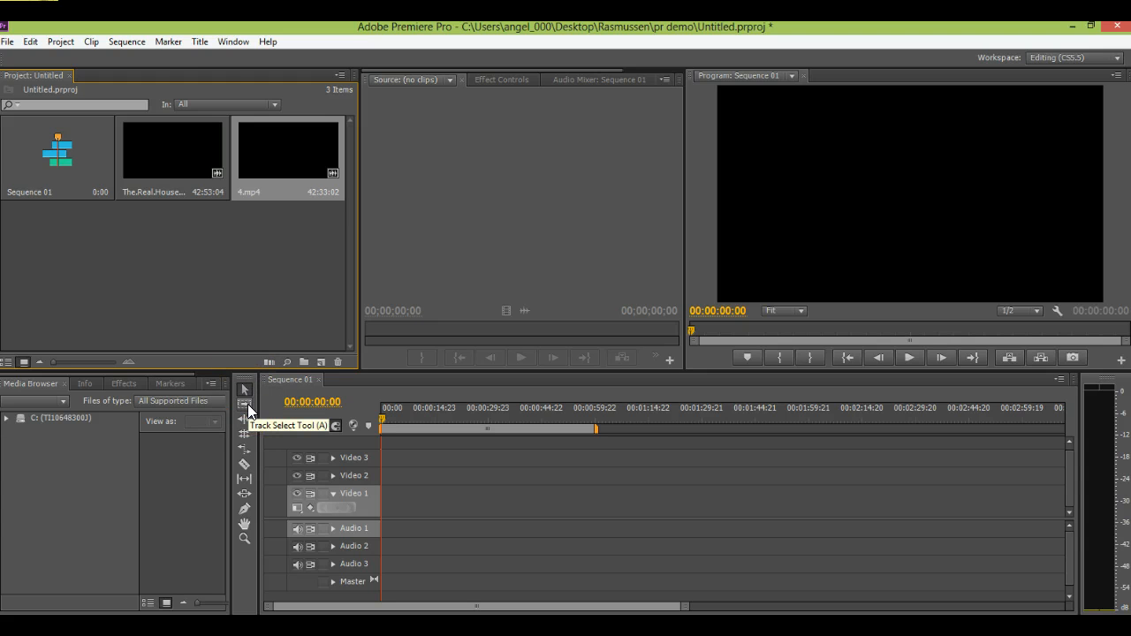
pyautogui.click(247, 404)
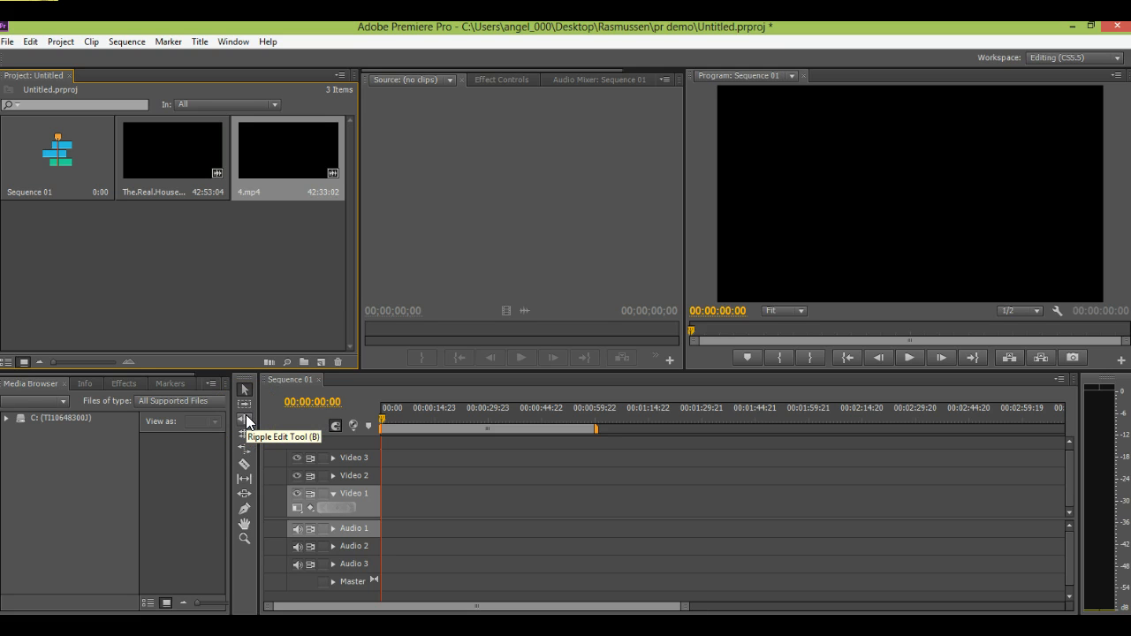
pyautogui.click(245, 421)
pyautogui.click(241, 435)
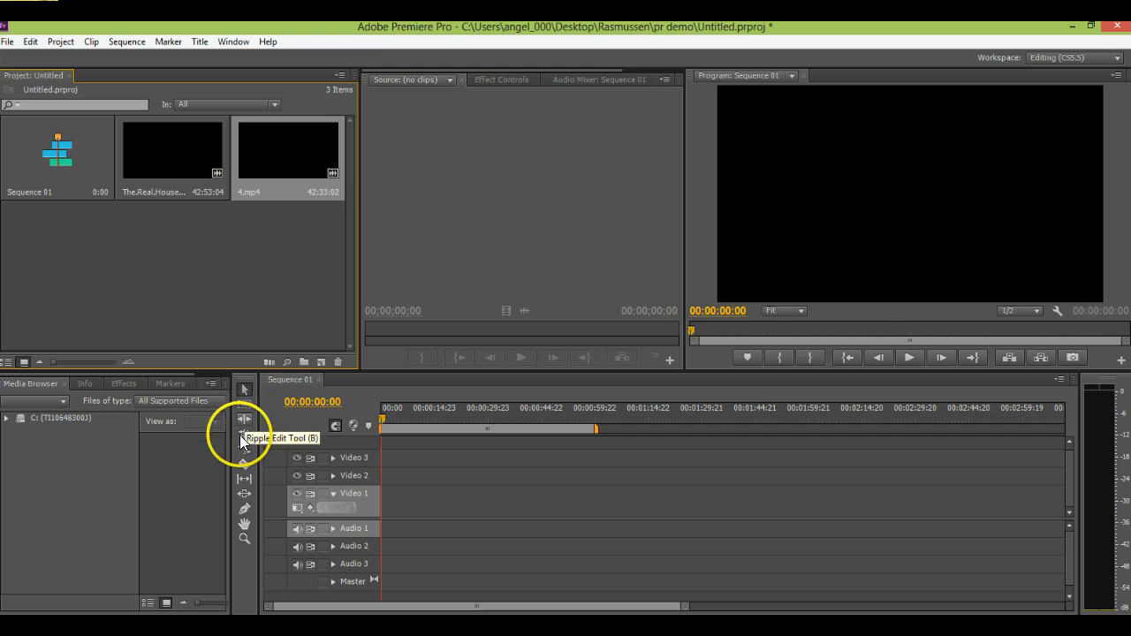
pyautogui.click(247, 449)
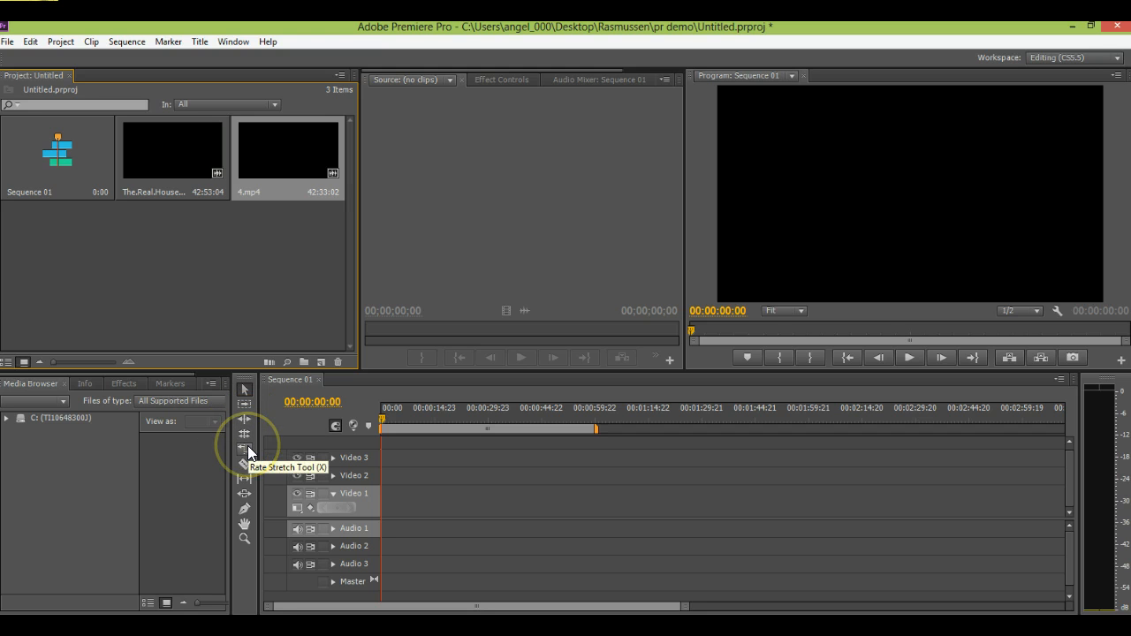
pyautogui.click(247, 469)
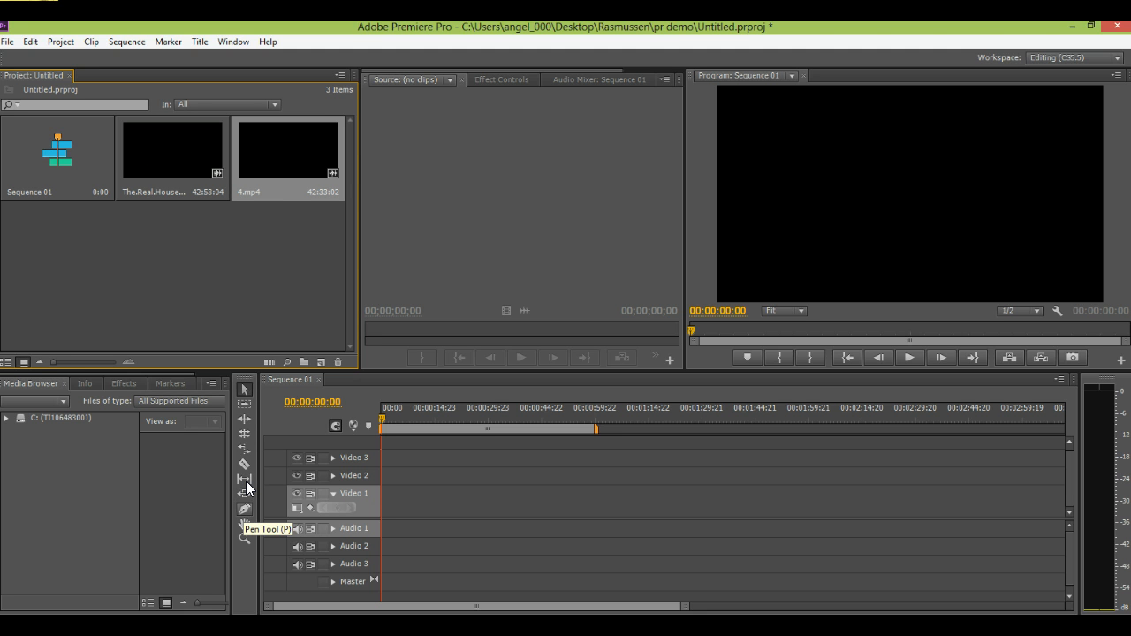
pyautogui.click(245, 509)
pyautogui.click(245, 523)
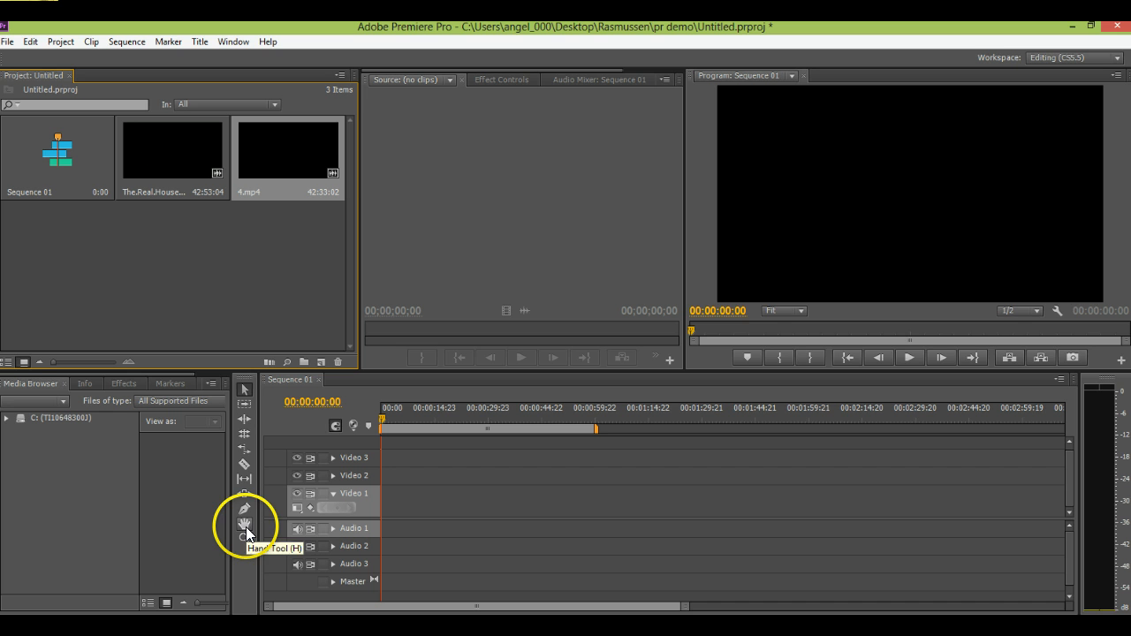
pyautogui.click(245, 402)
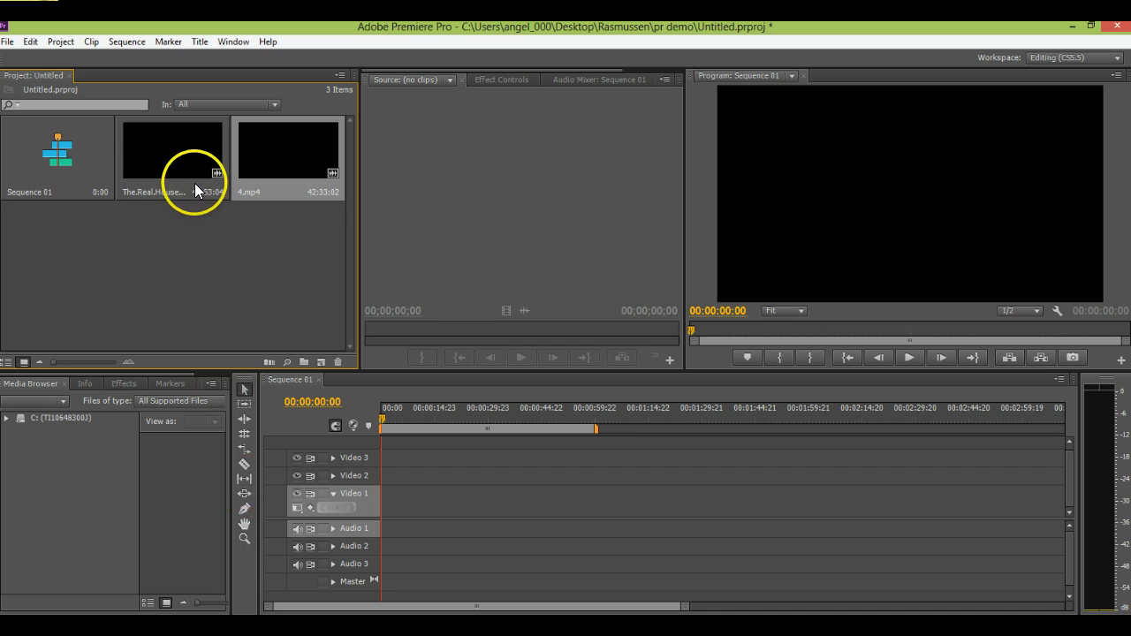
# Load the Real Housewives clip into the Source monitor and play it from the start.
pyautogui.click(186, 160)
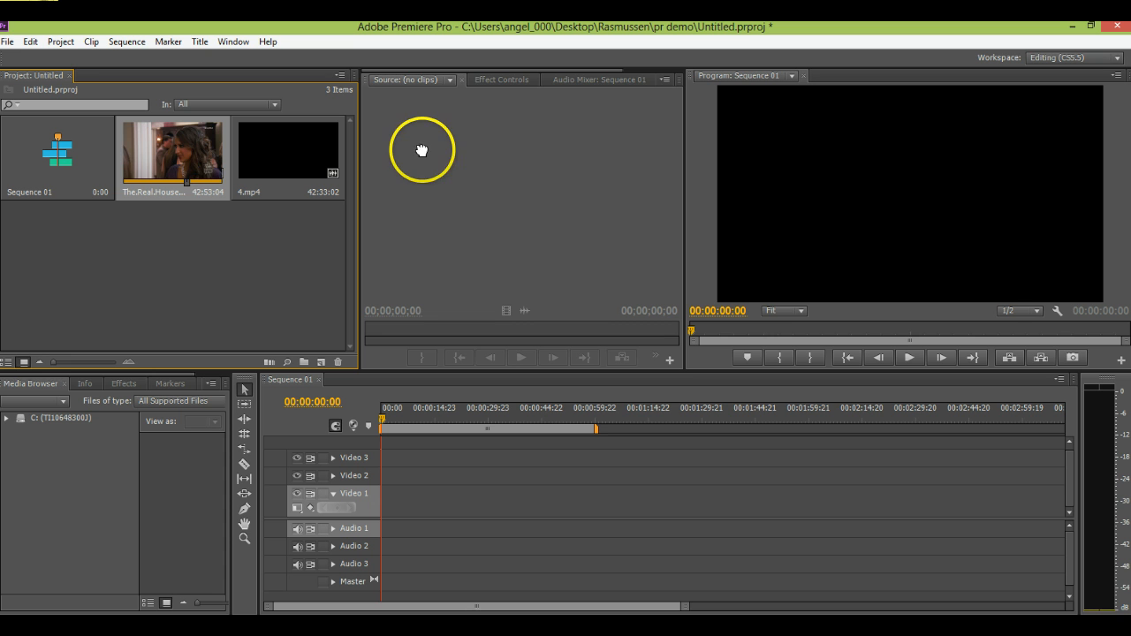
pyautogui.moveTo(408, 158); pyautogui.dragTo(424, 147)
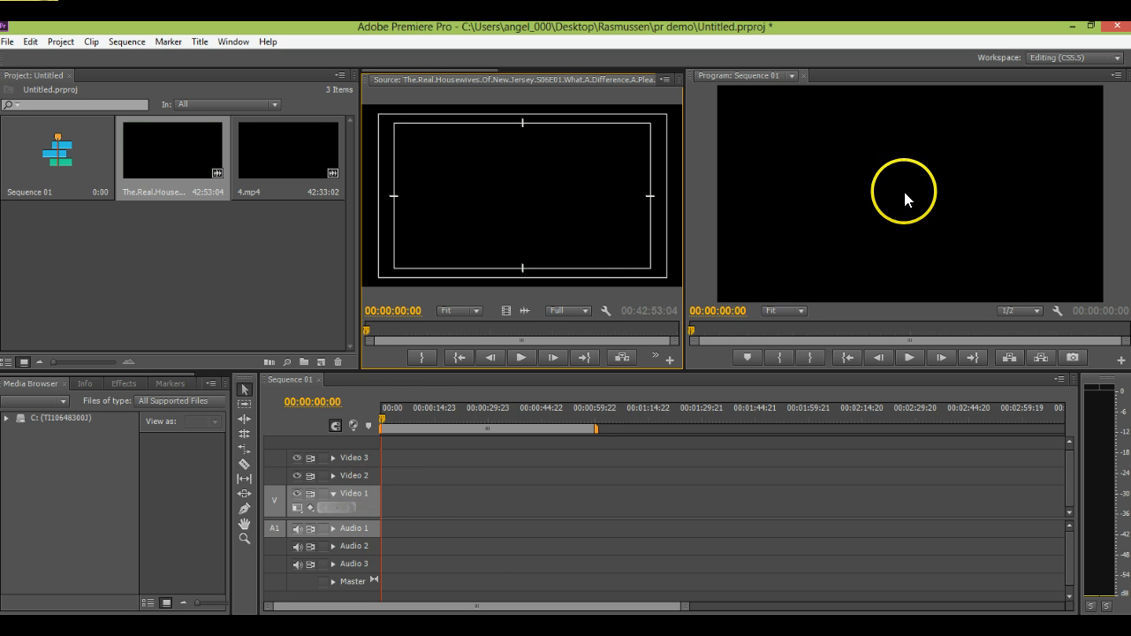
pyautogui.click(521, 357)
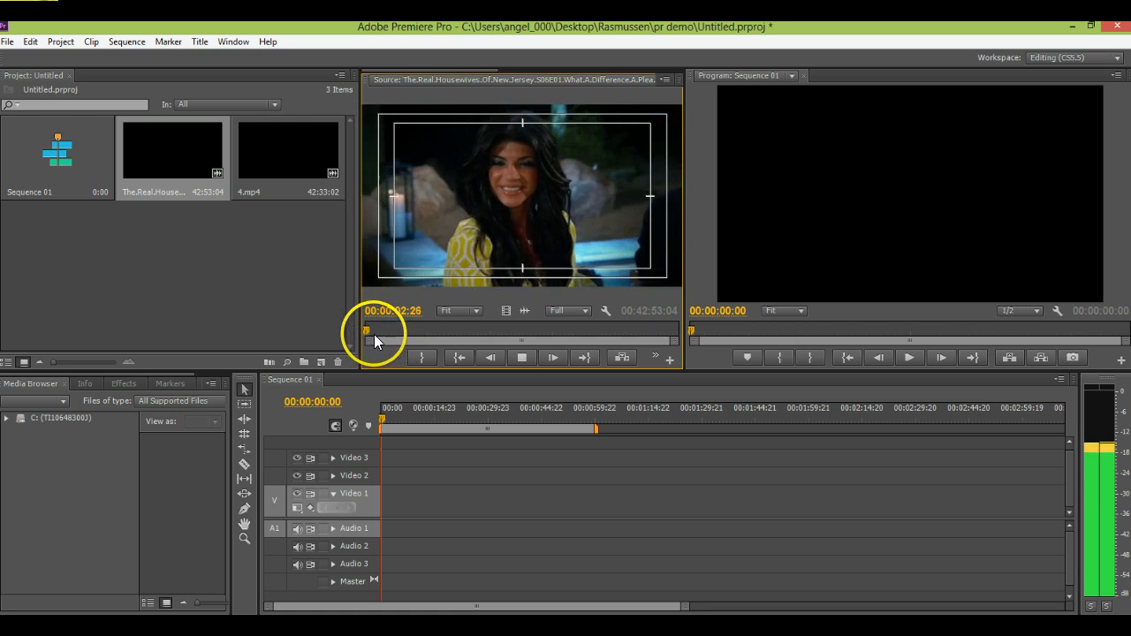
# Move the source clip's playhead to 00:09:44:24 and mark the In point there.
pyautogui.moveTo(421, 323)
pyautogui.mouseDown()
pyautogui.moveTo(369, 329)
pyautogui.moveTo(439, 320)
pyautogui.moveTo(439, 330)
pyautogui.mouseUp()
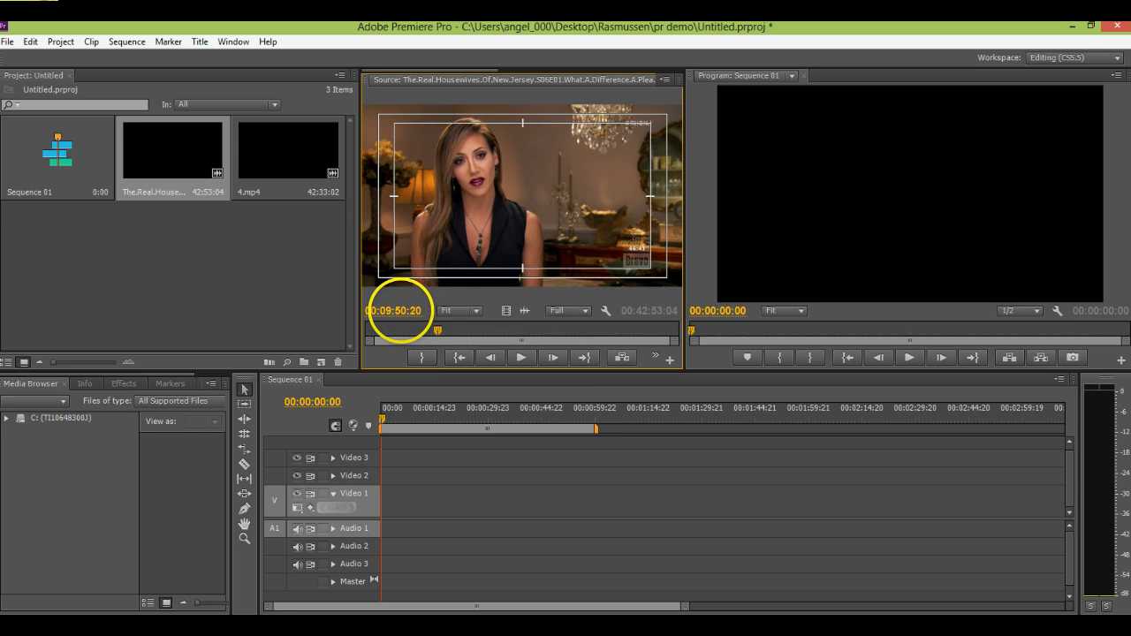
pyautogui.moveTo(400, 310)
pyautogui.mouseDown()
pyautogui.moveTo(378, 314)
pyautogui.moveTo(403, 317)
pyautogui.mouseUp()
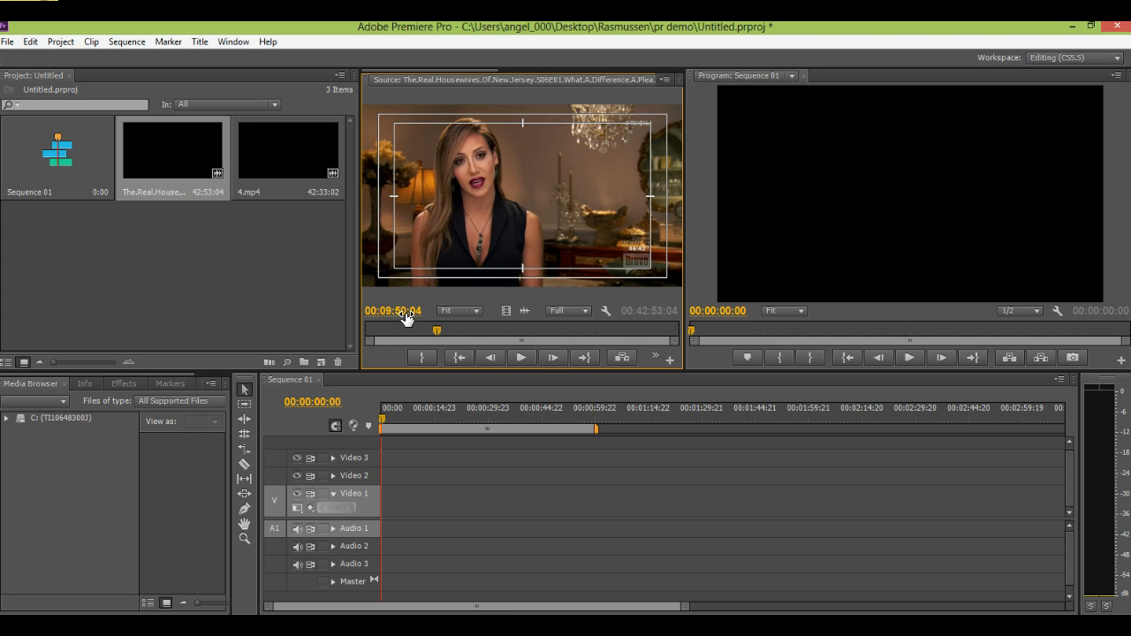
pyautogui.click(451, 312)
pyautogui.click(438, 326)
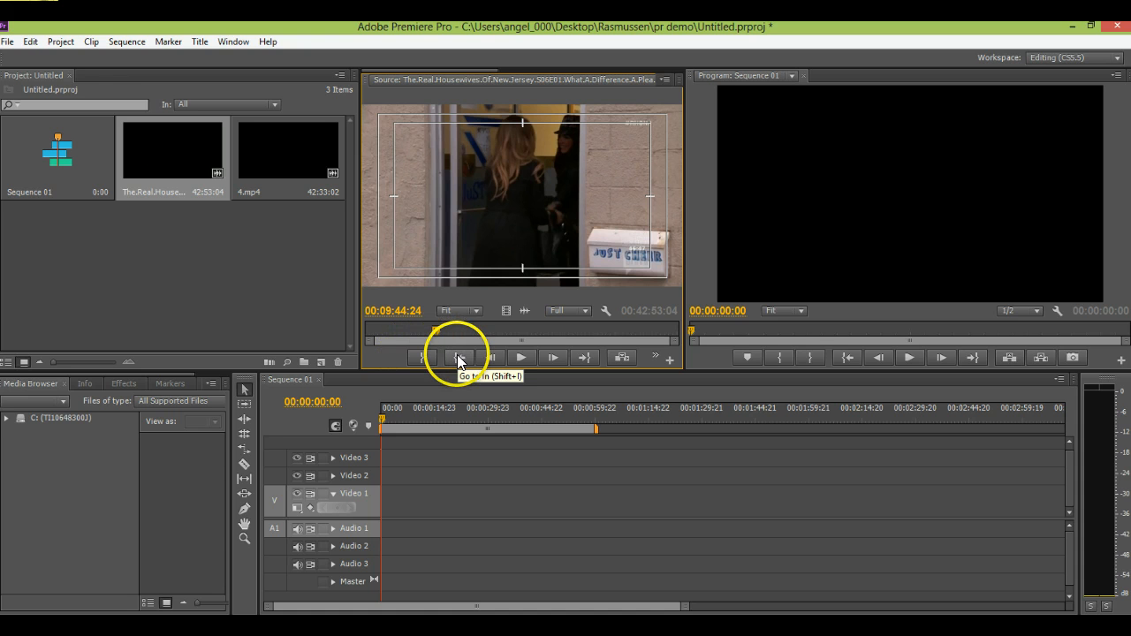
pyautogui.click(655, 357)
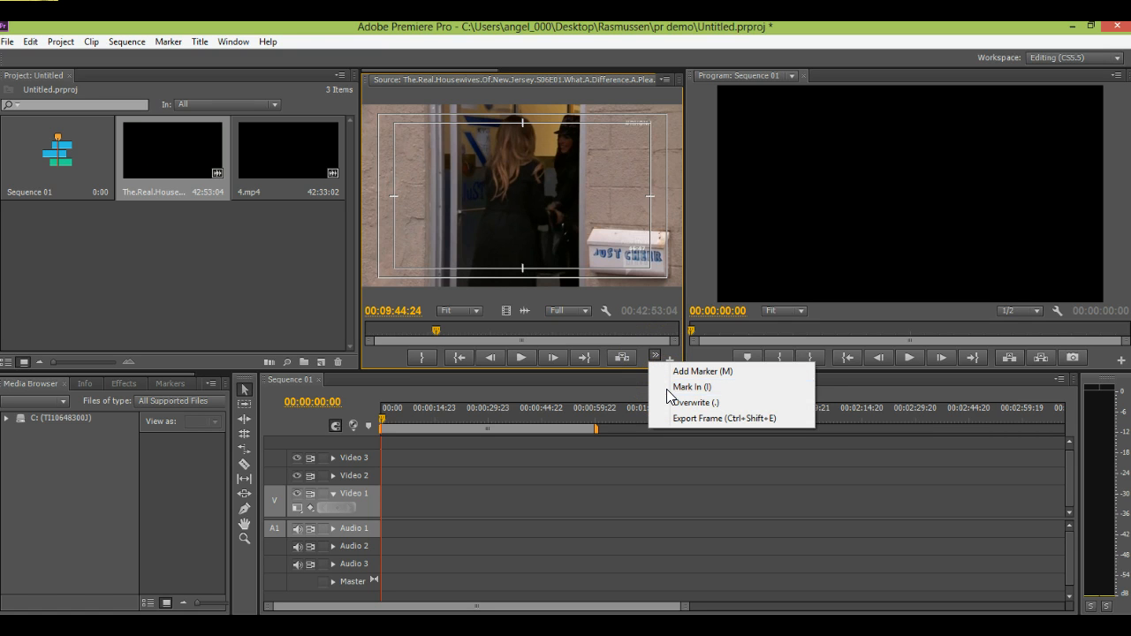
pyautogui.click(669, 388)
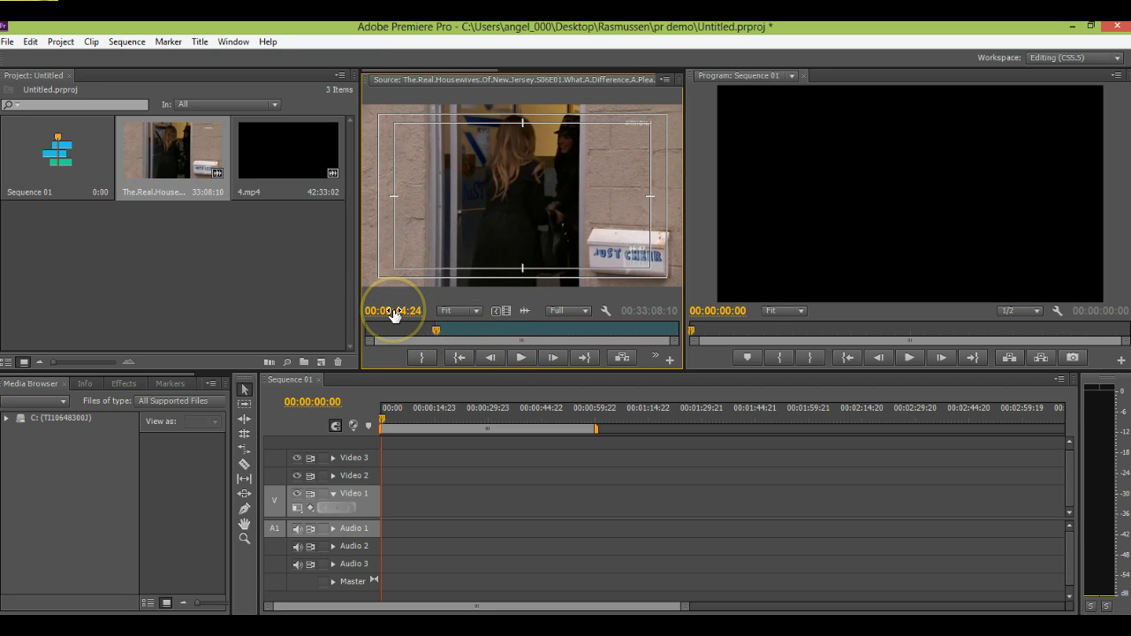
# Move the source clip's playhead to 00:09:47:02 and mark the Out point there.
pyautogui.moveTo(394, 311); pyautogui.dragTo(442, 299)
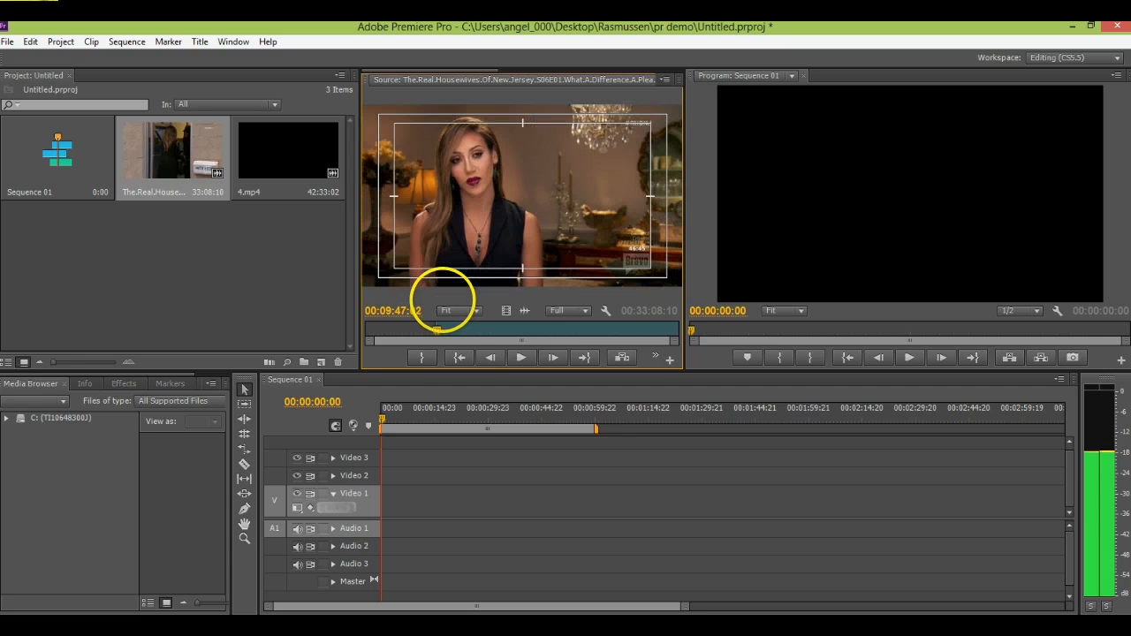
pyautogui.click(422, 358)
pyautogui.click(434, 327)
# Place the marked source excerpt at the start of Video 1, changing the sequence settings to match the clip.
pyautogui.moveTo(523, 222)
pyautogui.mouseDown()
pyautogui.moveTo(466, 447)
pyautogui.moveTo(386, 516)
pyautogui.moveTo(462, 497)
pyautogui.moveTo(371, 511)
pyautogui.moveTo(426, 508)
pyautogui.moveTo(386, 512)
pyautogui.mouseUp()
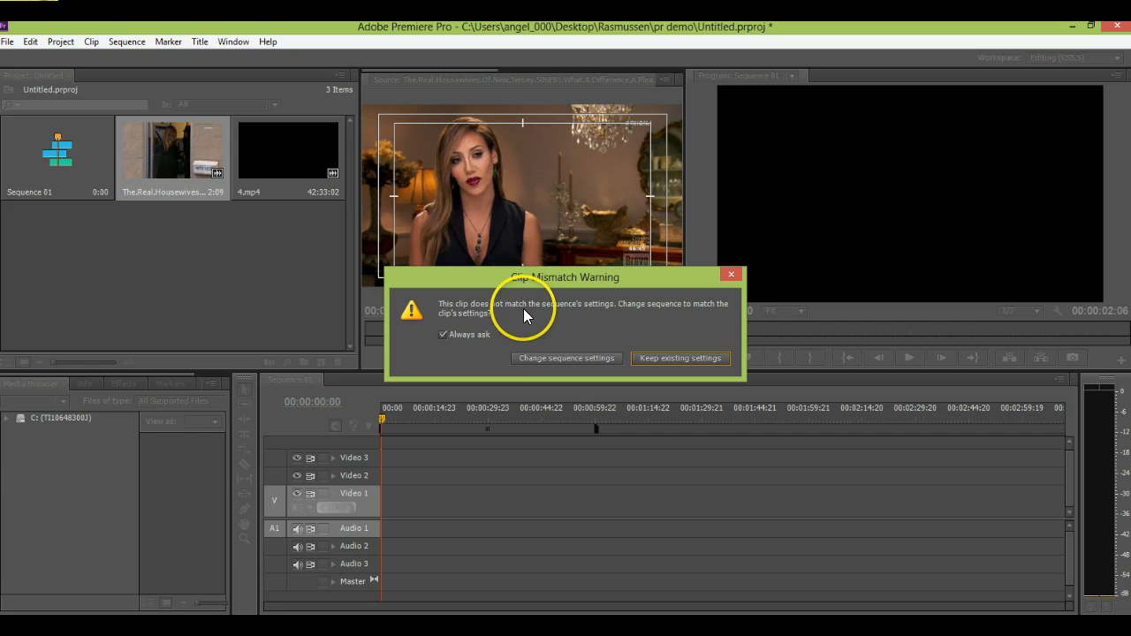
pyautogui.click(536, 357)
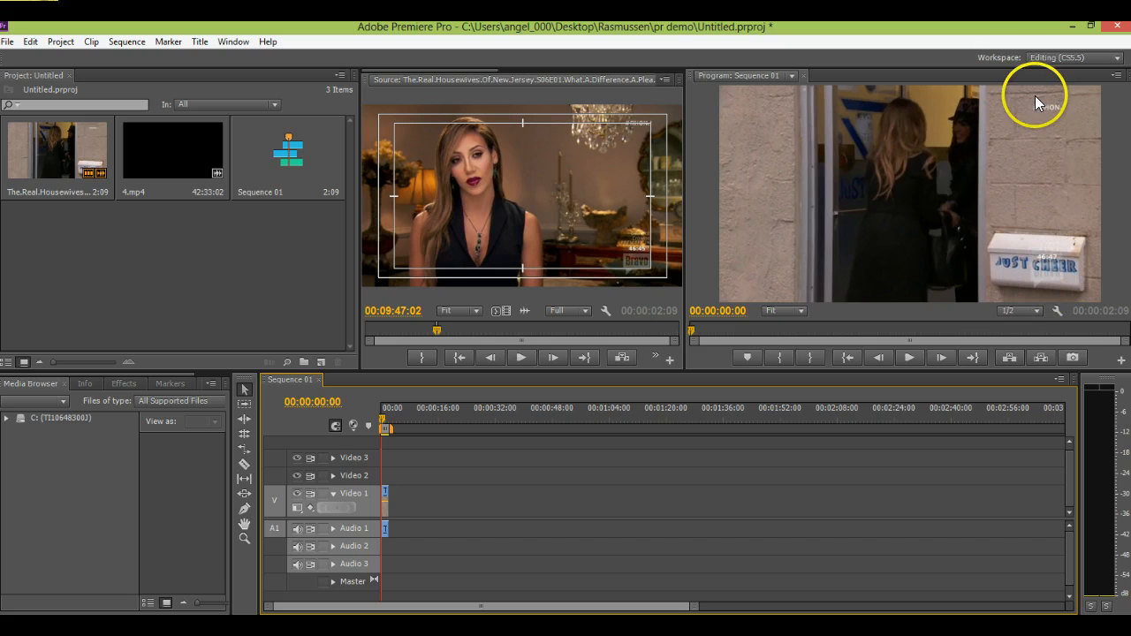
pyautogui.rightClick(383, 497)
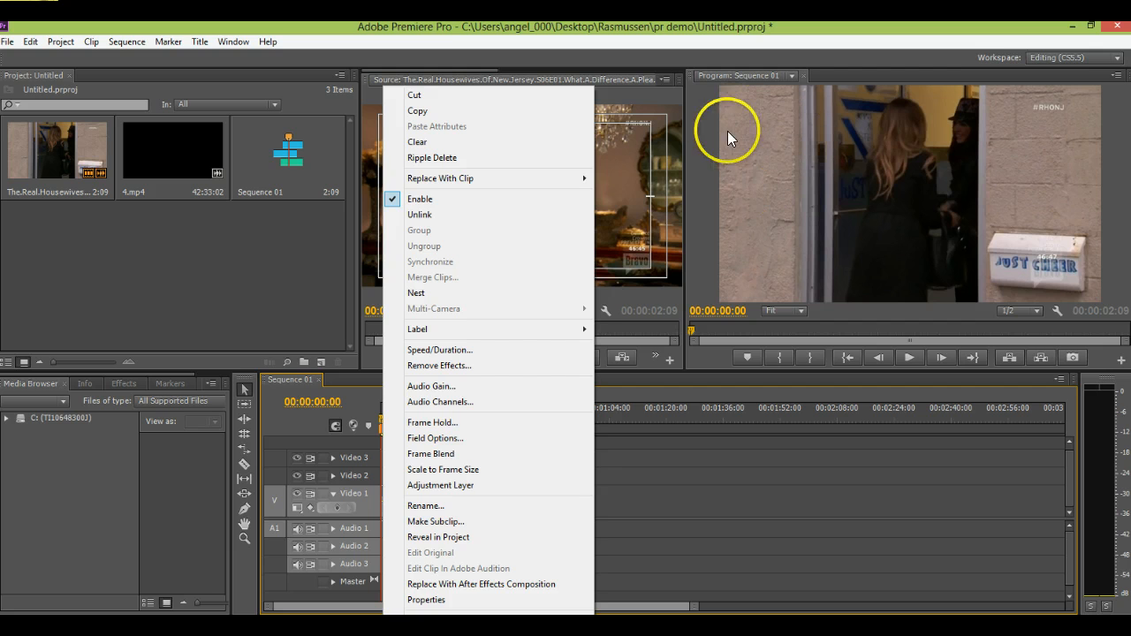
pyautogui.click(704, 139)
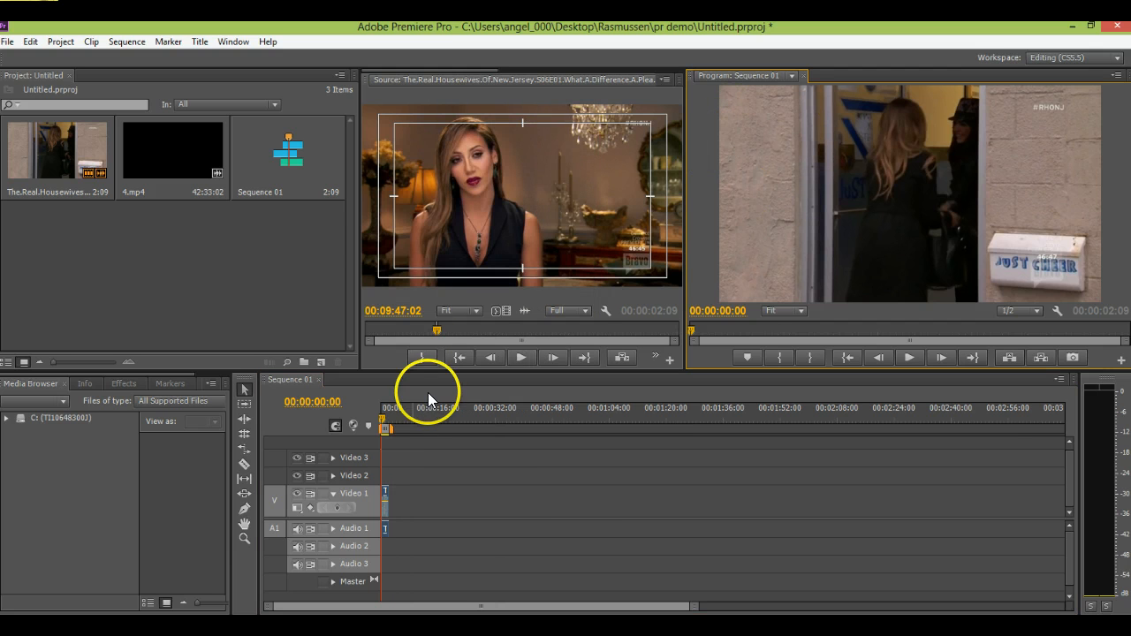
# Move the Real Housewives source clip's playhead to 00:13:29:01 and mark a new In point there.
pyautogui.moveTo(438, 330); pyautogui.dragTo(466, 330)
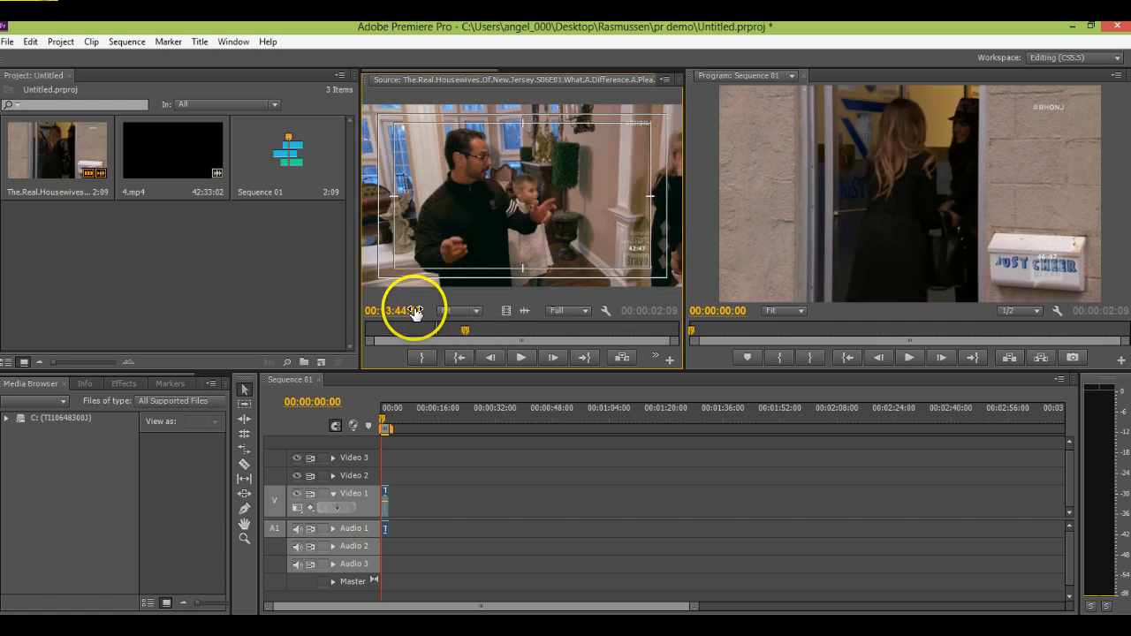
pyautogui.moveTo(398, 310)
pyautogui.mouseDown()
pyautogui.moveTo(355, 313)
pyautogui.moveTo(408, 309)
pyautogui.mouseUp()
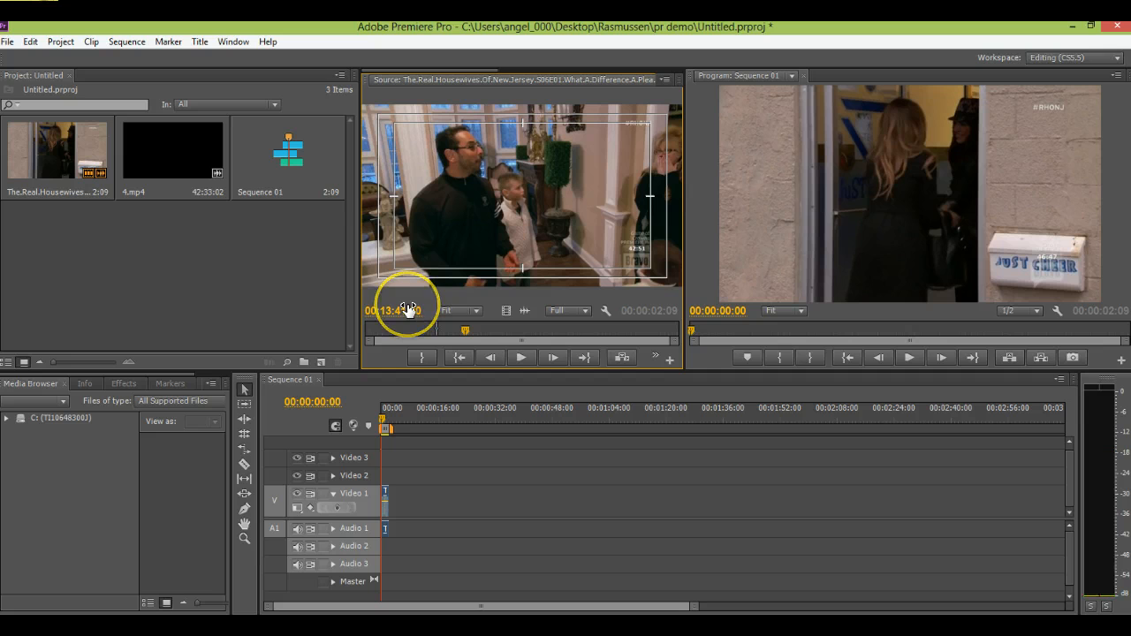
pyautogui.click(388, 311)
pyautogui.click(387, 311)
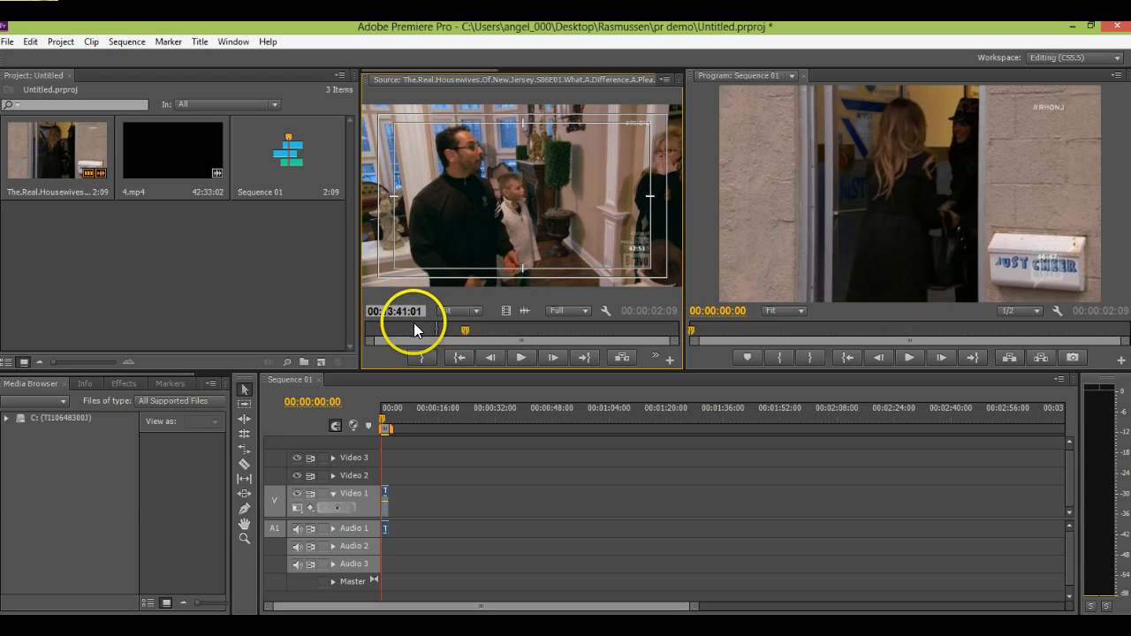
pyautogui.click(413, 323)
pyautogui.moveTo(406, 312)
pyautogui.mouseDown()
pyautogui.moveTo(330, 311)
pyautogui.moveTo(434, 313)
pyautogui.moveTo(412, 307)
pyautogui.mouseUp()
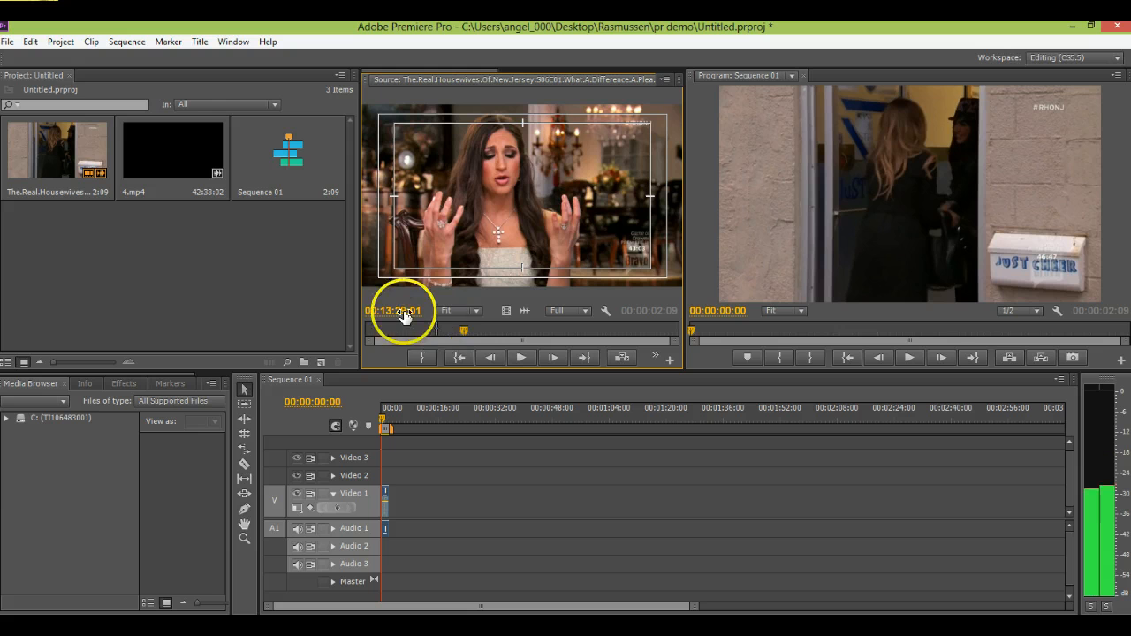
pyautogui.hotkey('ctrl', 'shift', 'x')
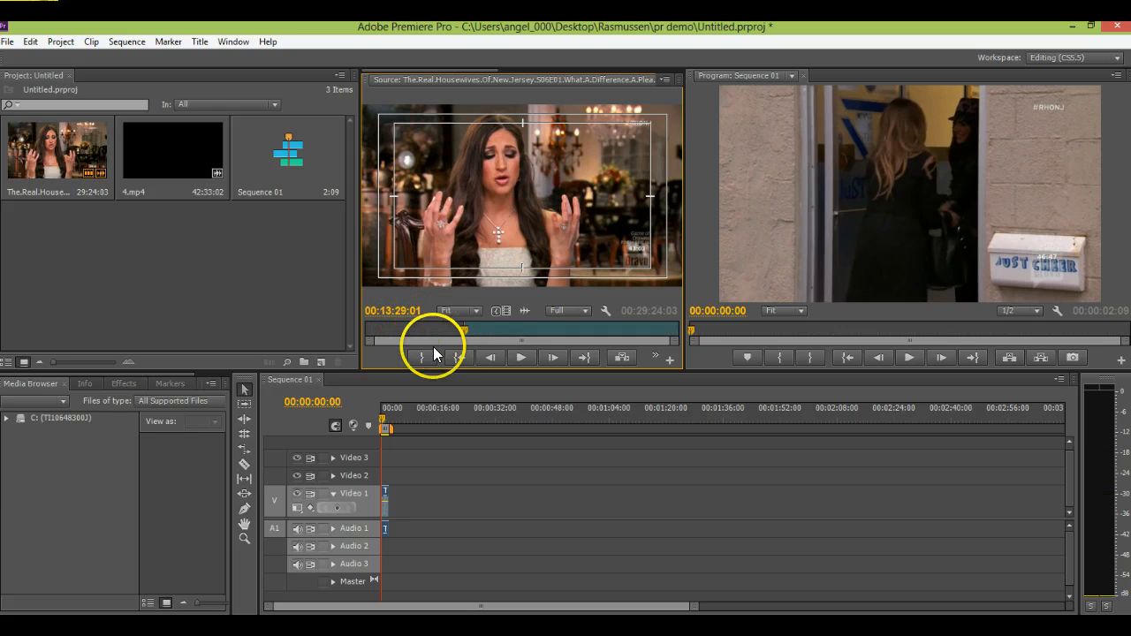
# Mark the source clip's Out point at 00:13:33:27 and place the excerpt directly after the first clip on Video 1.
pyautogui.moveTo(390, 316)
pyautogui.mouseDown()
pyautogui.moveTo(454, 308)
pyautogui.moveTo(404, 310)
pyautogui.moveTo(442, 303)
pyautogui.moveTo(424, 295)
pyautogui.moveTo(424, 308)
pyautogui.moveTo(395, 314)
pyautogui.mouseUp()
pyautogui.press('o')
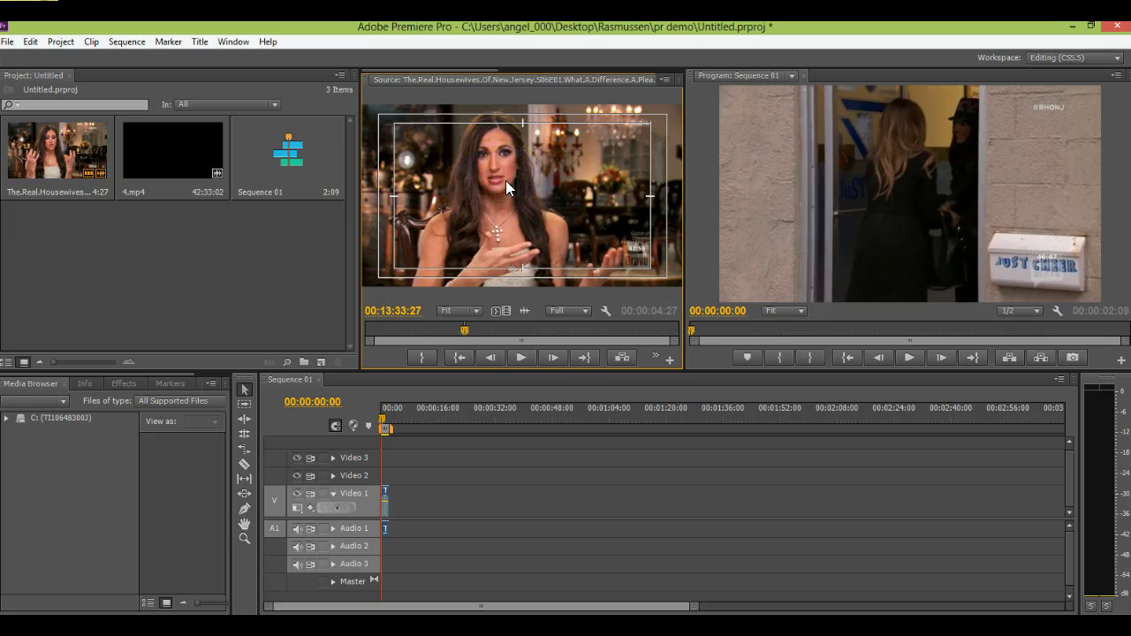
pyautogui.moveTo(506, 180); pyautogui.dragTo(397, 495)
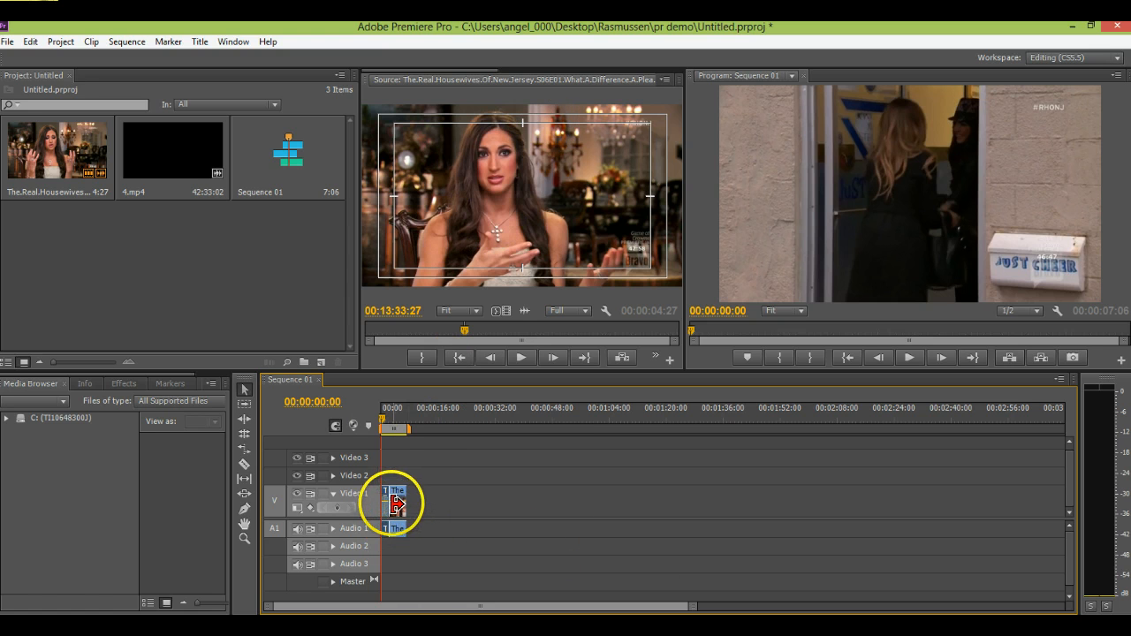
pyautogui.click(444, 524)
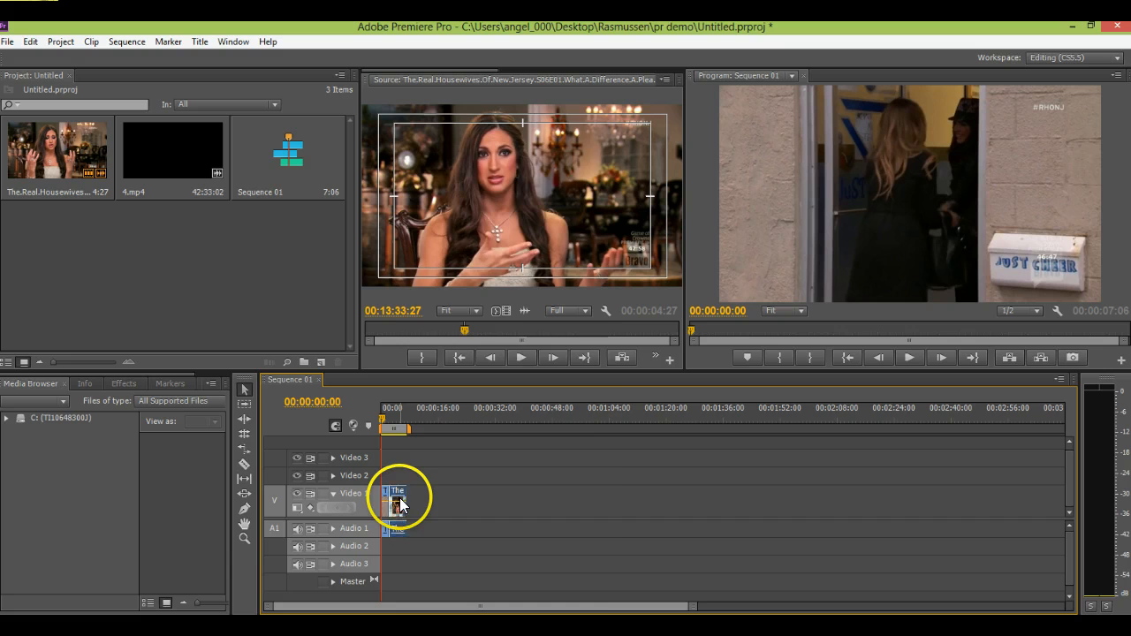
# Unlink the audio of both Real Housewives excerpts from their video and delete it from Audio 1.
pyautogui.rightClick(399, 504)
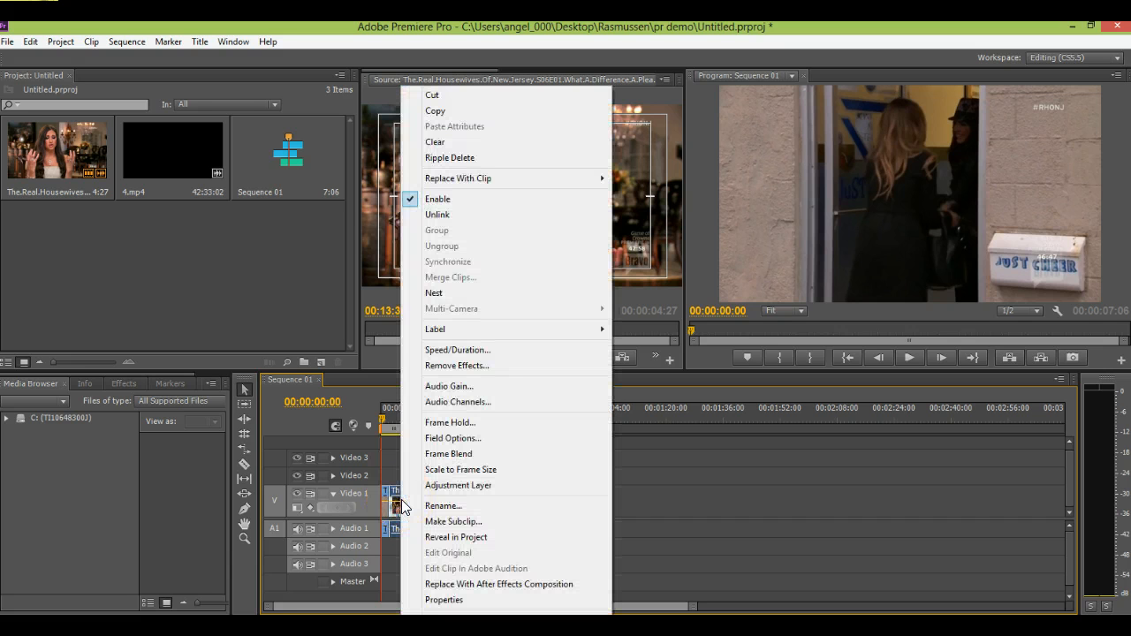
pyautogui.click(441, 215)
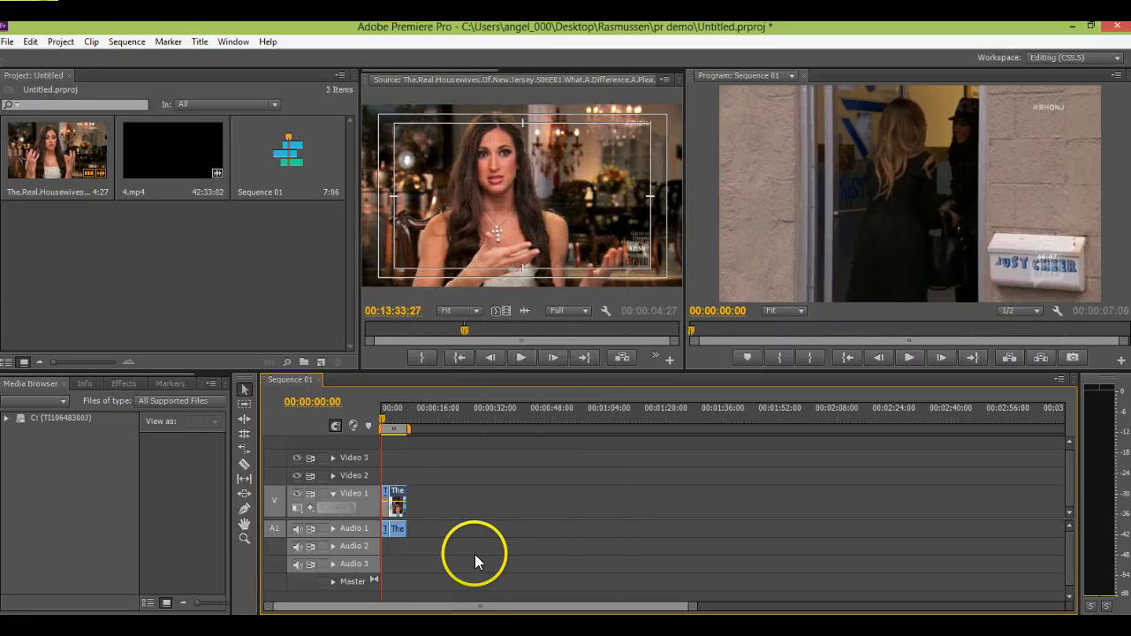
pyautogui.click(395, 530)
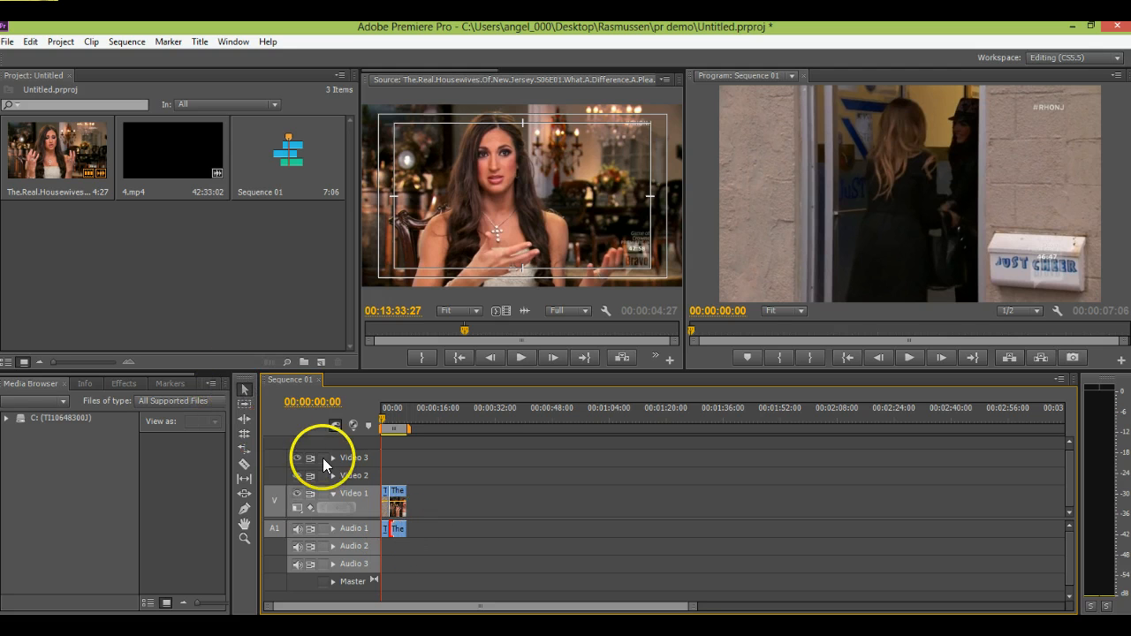
pyautogui.rightClick(384, 515)
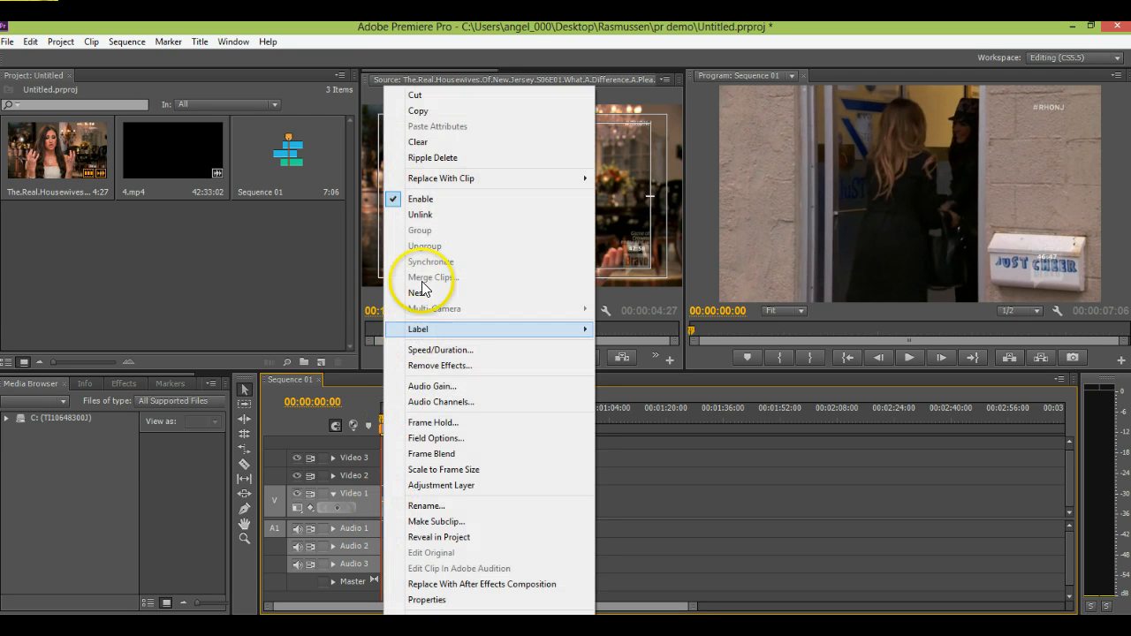
pyautogui.click(448, 218)
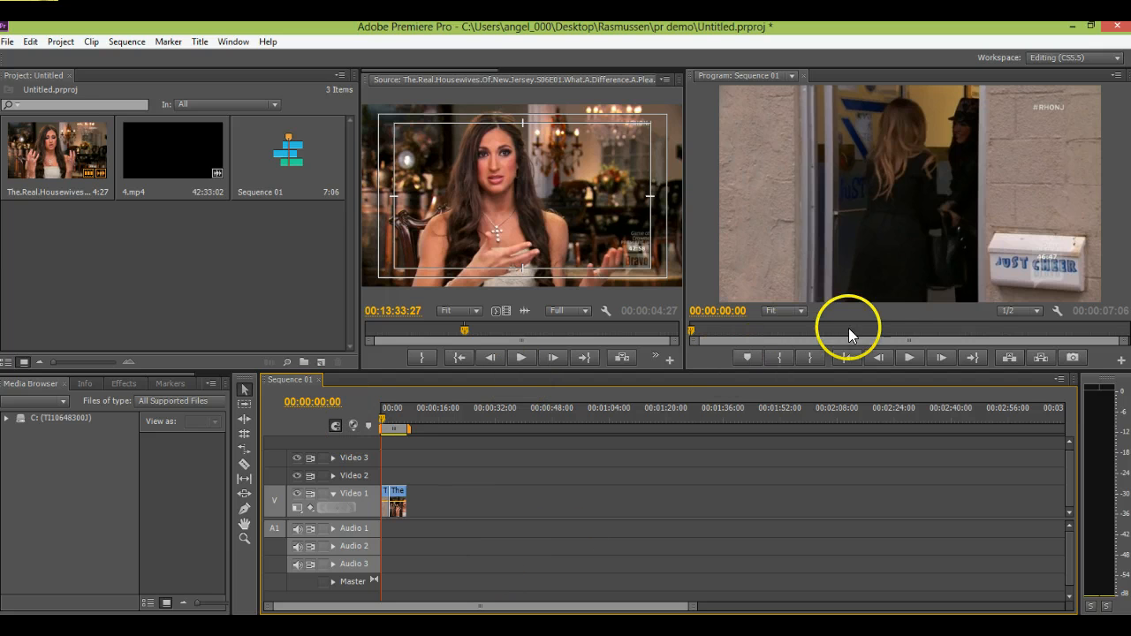
# Preview the two assembled excerpts in Sequence 01 and return the source clip's playhead to 00:00:00:00.
pyautogui.click(907, 357)
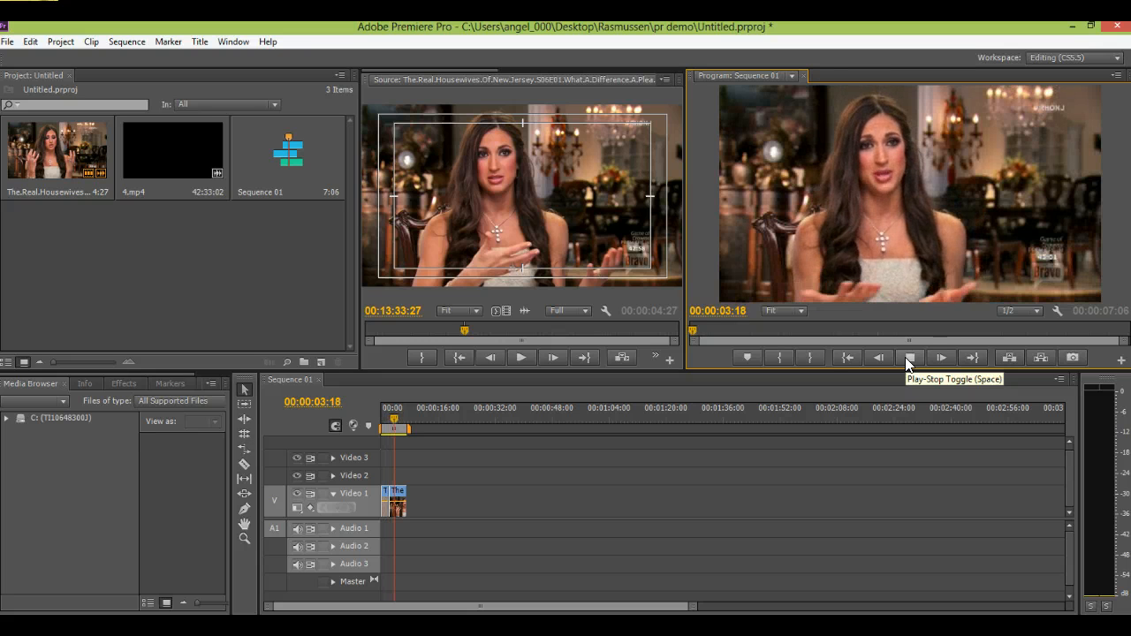
pyautogui.click(907, 357)
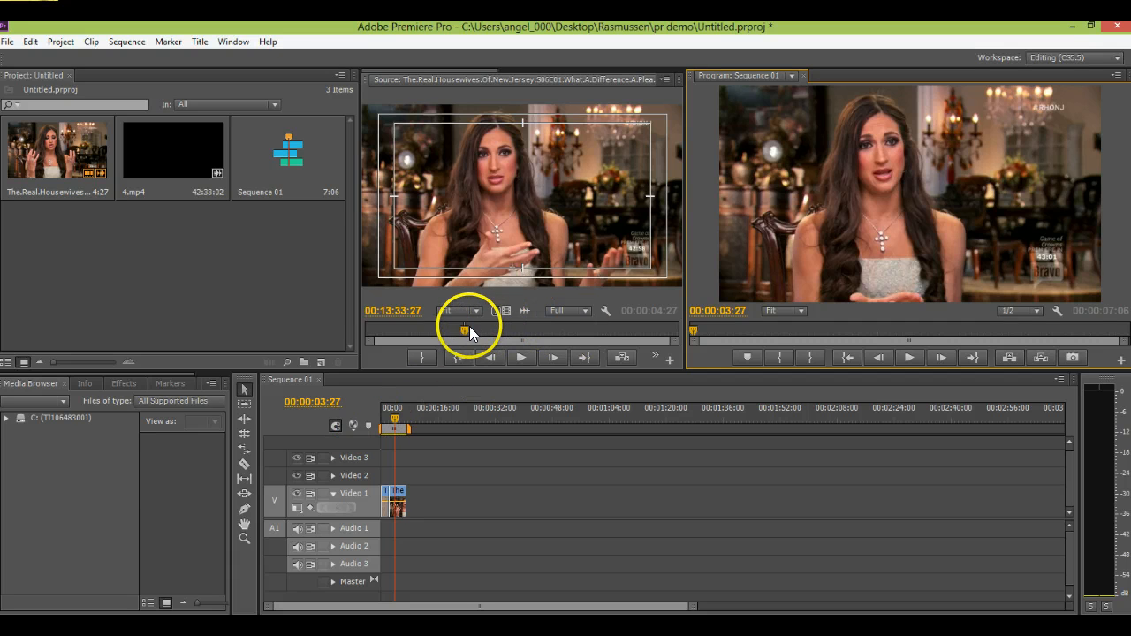
pyautogui.moveTo(466, 328); pyautogui.dragTo(363, 323)
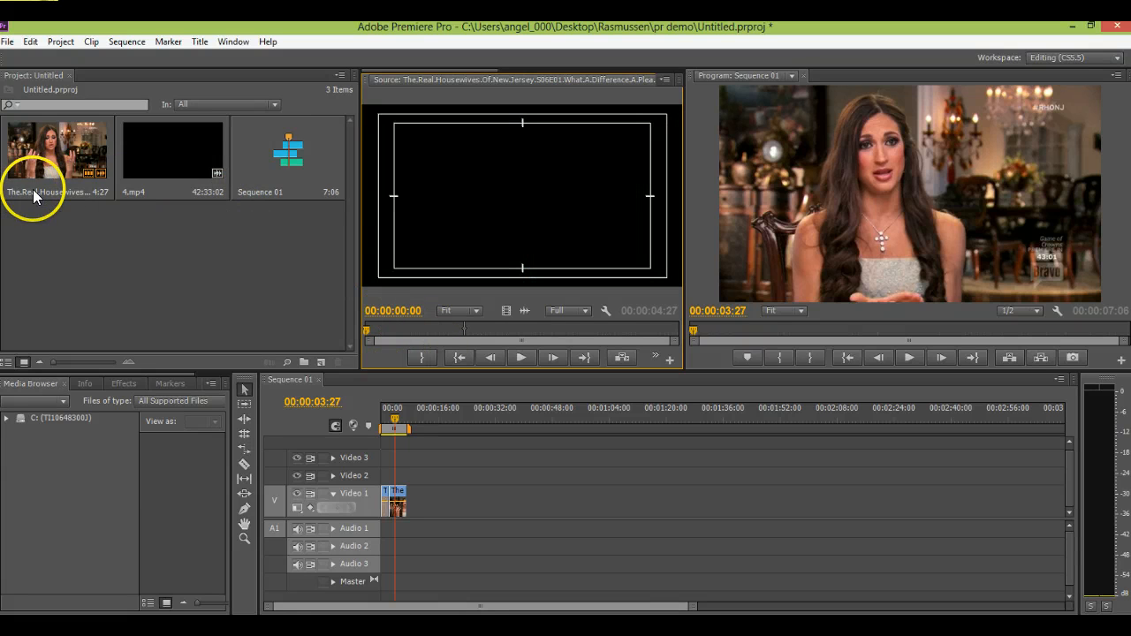
# Load 4.mp4 into the Source monitor and mark its In point at 00:17:36:01.
pyautogui.click(159, 159)
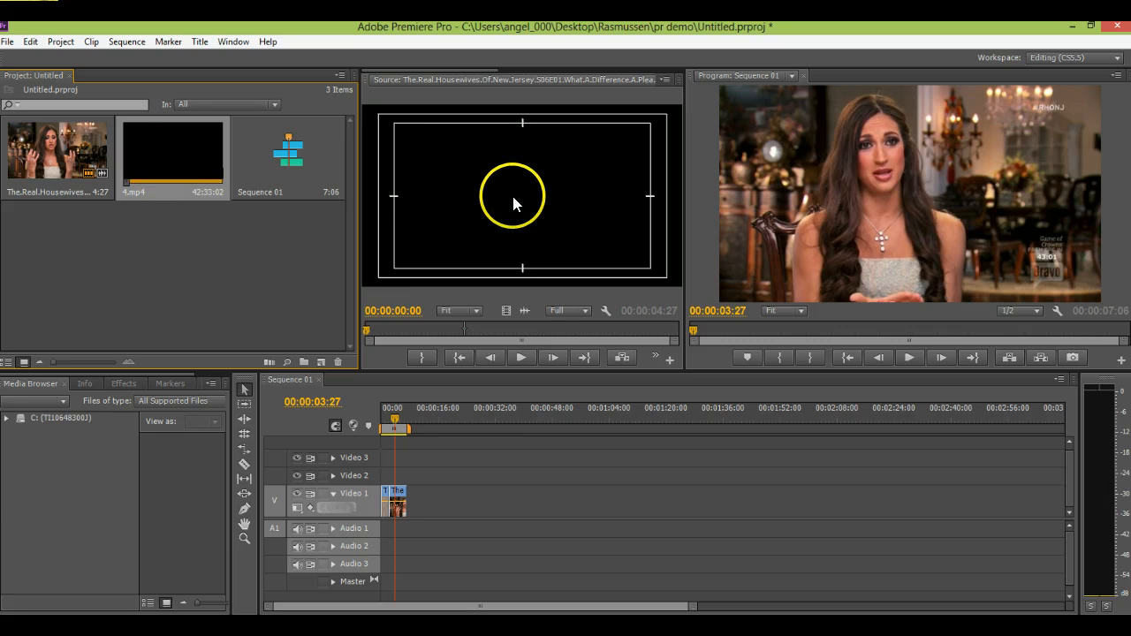
pyautogui.doubleClick(192, 174)
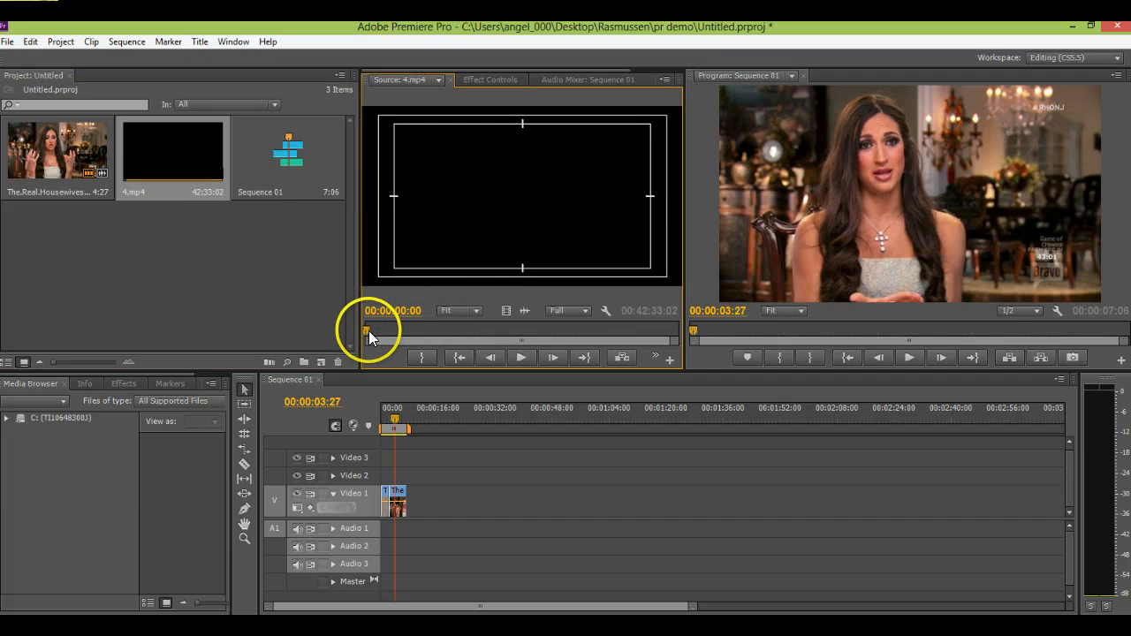
pyautogui.click(393, 330)
pyautogui.click(490, 330)
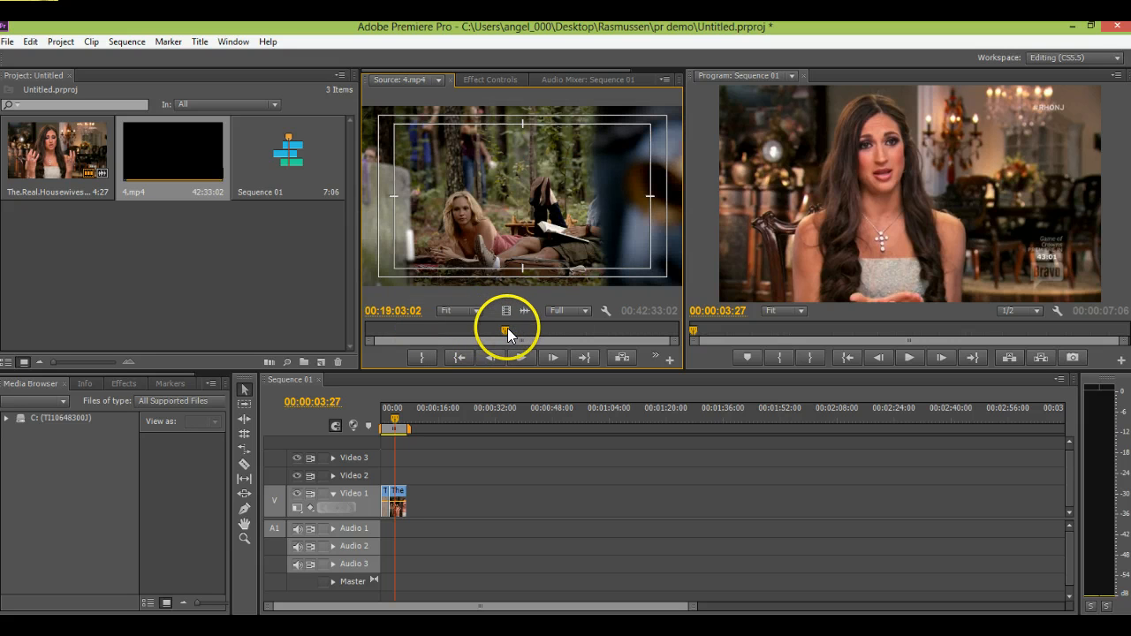
pyautogui.click(525, 331)
pyautogui.moveTo(532, 332); pyautogui.dragTo(495, 331)
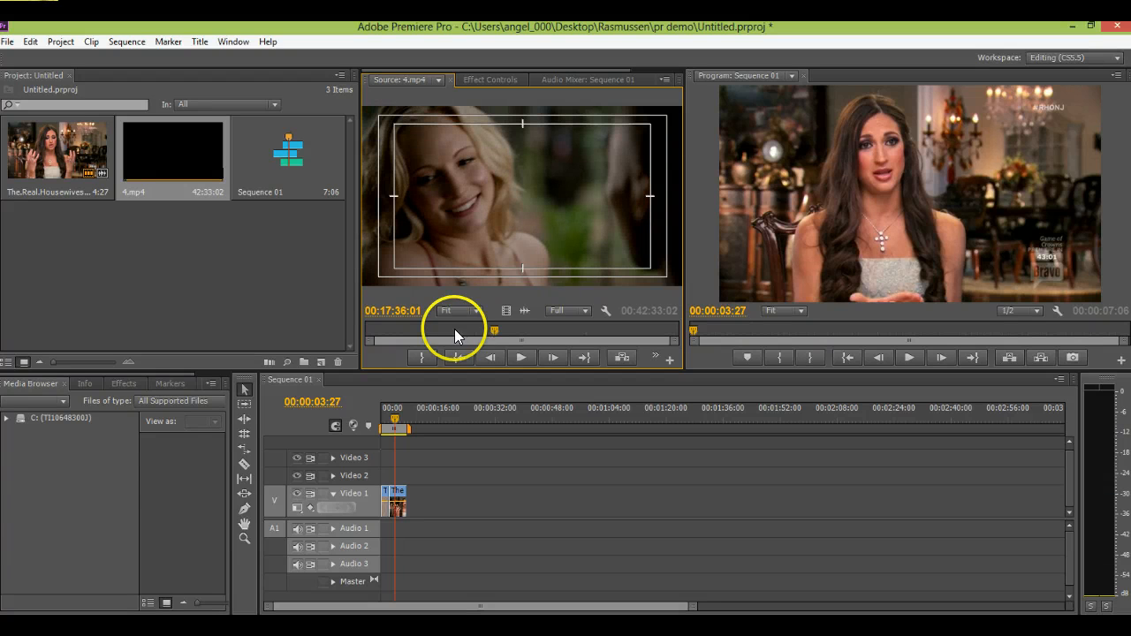
pyautogui.press('i')
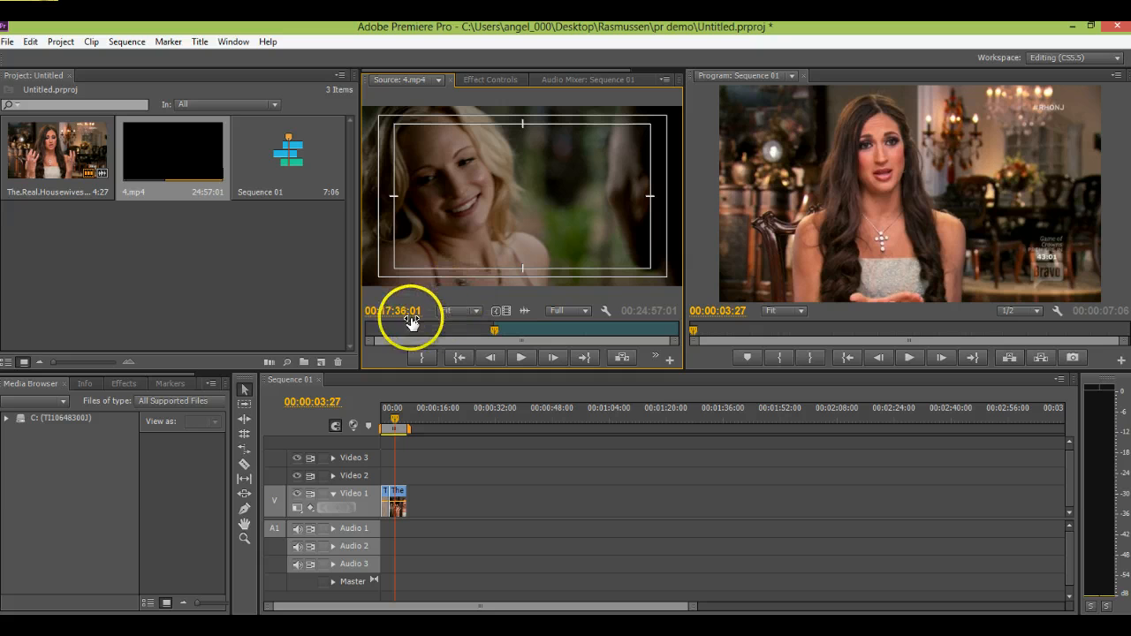
# Mark the Out point of 4.mp4 at 00:20:47:13 and place the excerpt after the second clip on Video 1.
pyautogui.moveTo(389, 317); pyautogui.dragTo(518, 331)
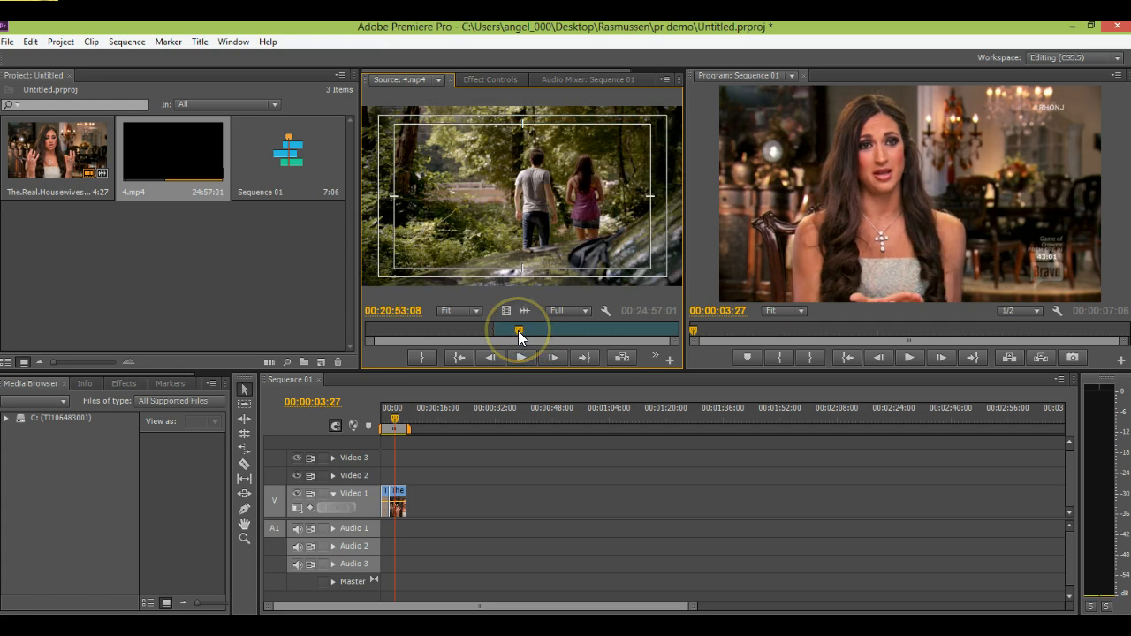
pyautogui.click(517, 330)
pyautogui.press('o')
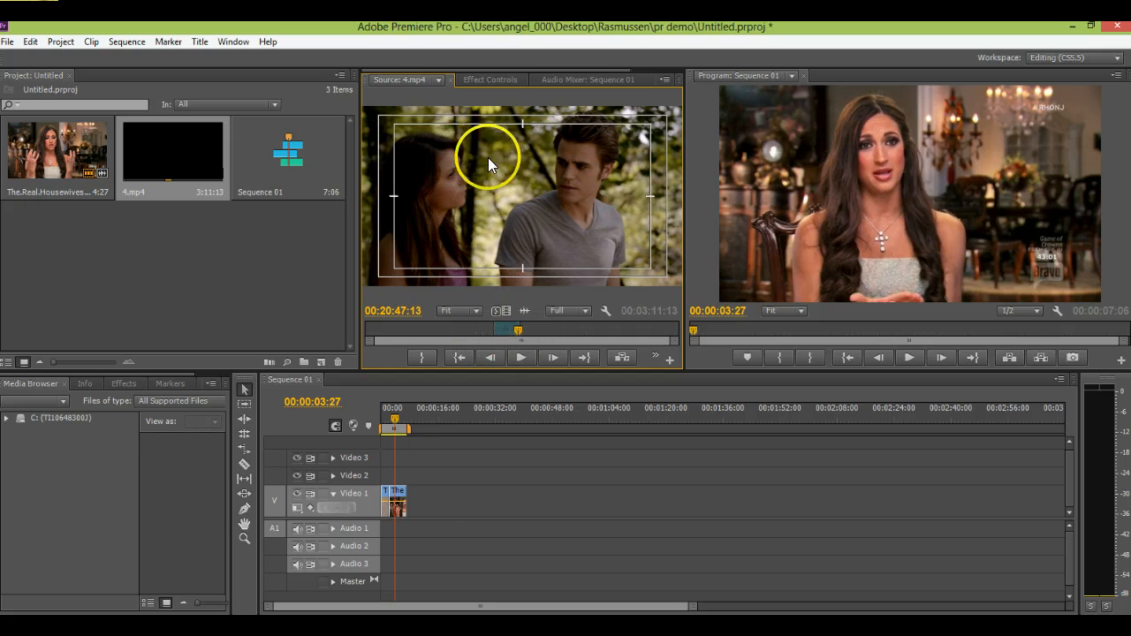
pyautogui.moveTo(488, 157); pyautogui.dragTo(413, 506)
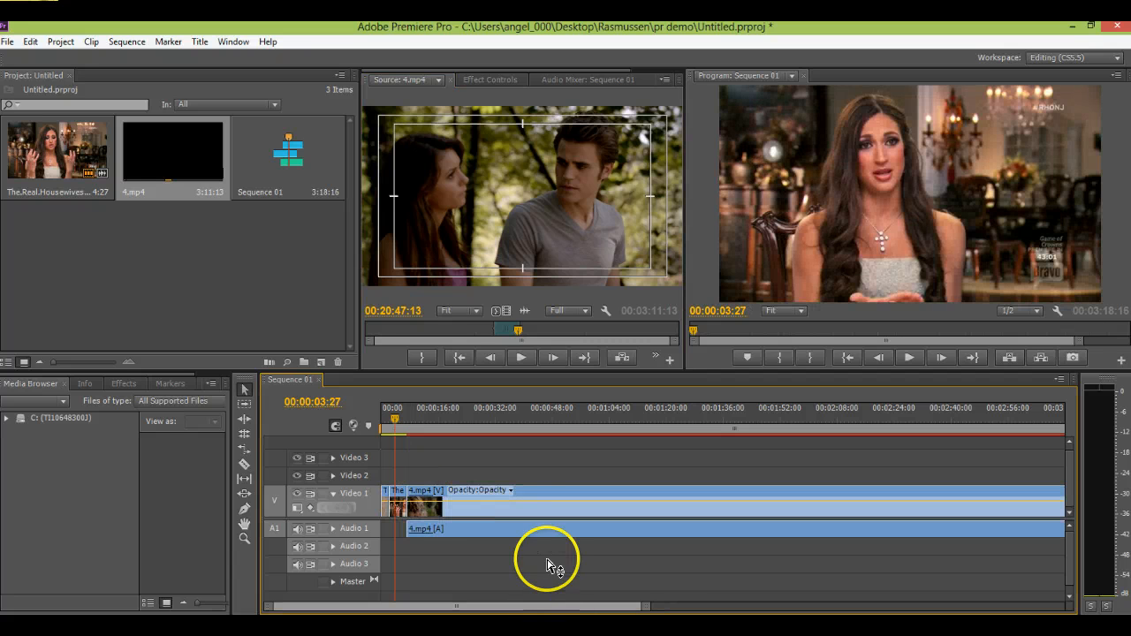
# Unlink the 4.mp4 excerpt's audio from its video and delete the audio from Audio 1.
pyautogui.rightClick(523, 510)
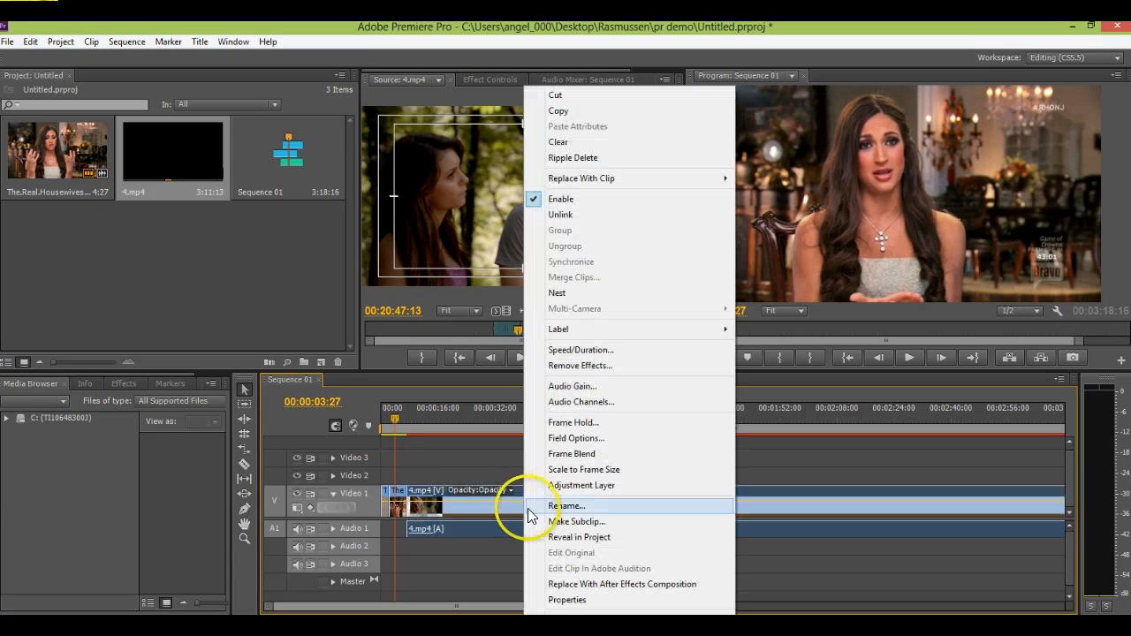
pyautogui.click(582, 216)
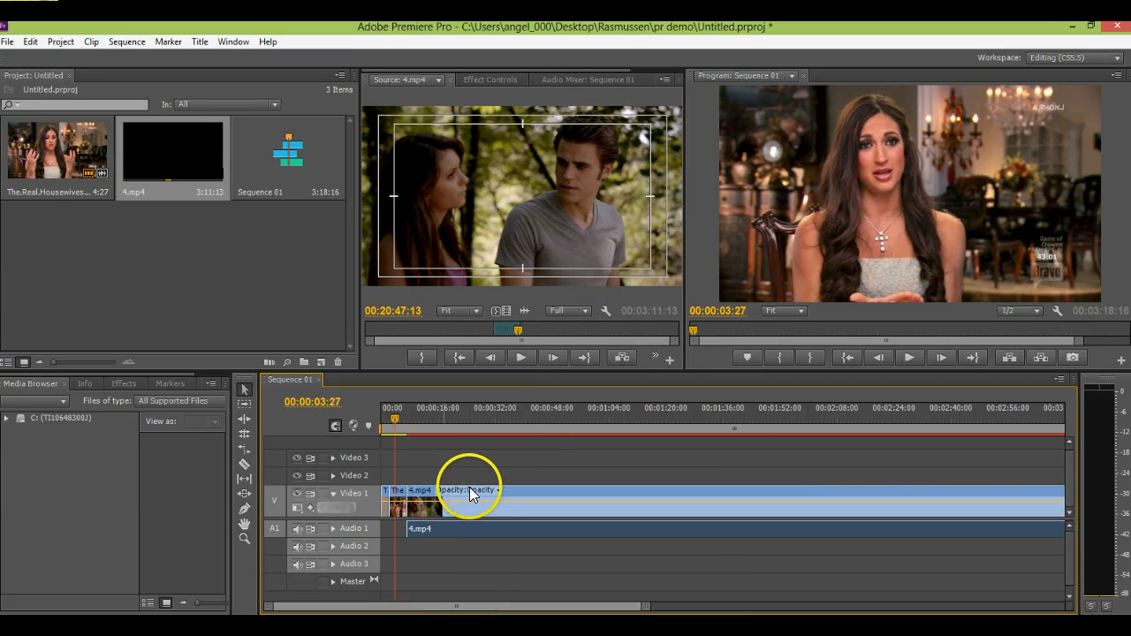
pyautogui.press('Delete')
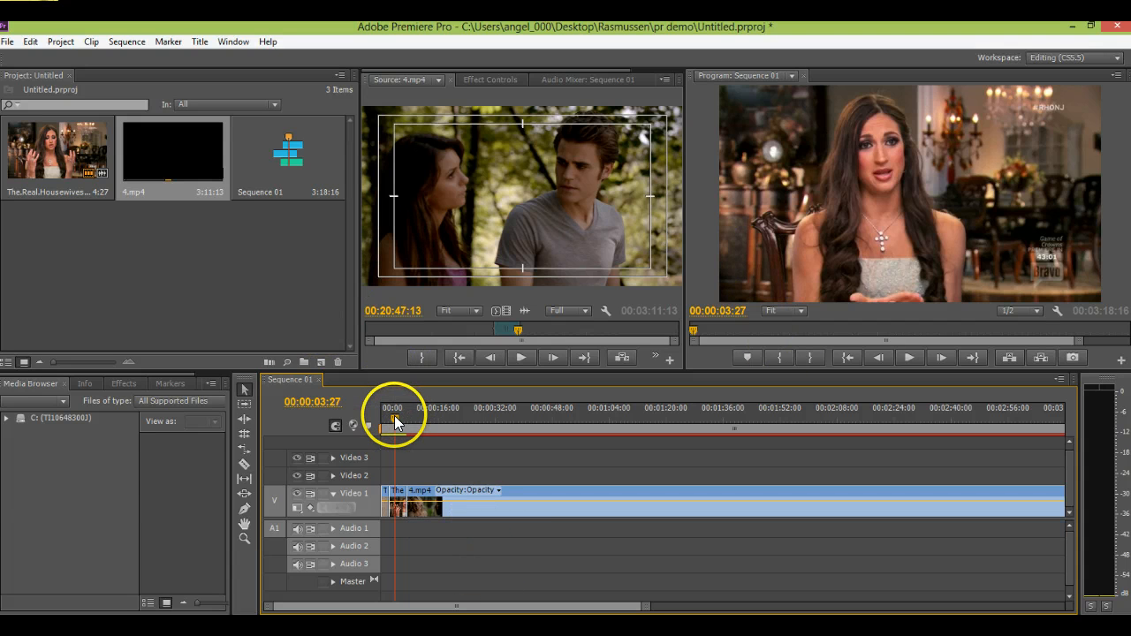
# Play Sequence 01 from its start to 00:00:29:02 and scrub the 4.mp4 source playhead to 00:20:47:03.
pyautogui.moveTo(394, 416); pyautogui.dragTo(374, 416)
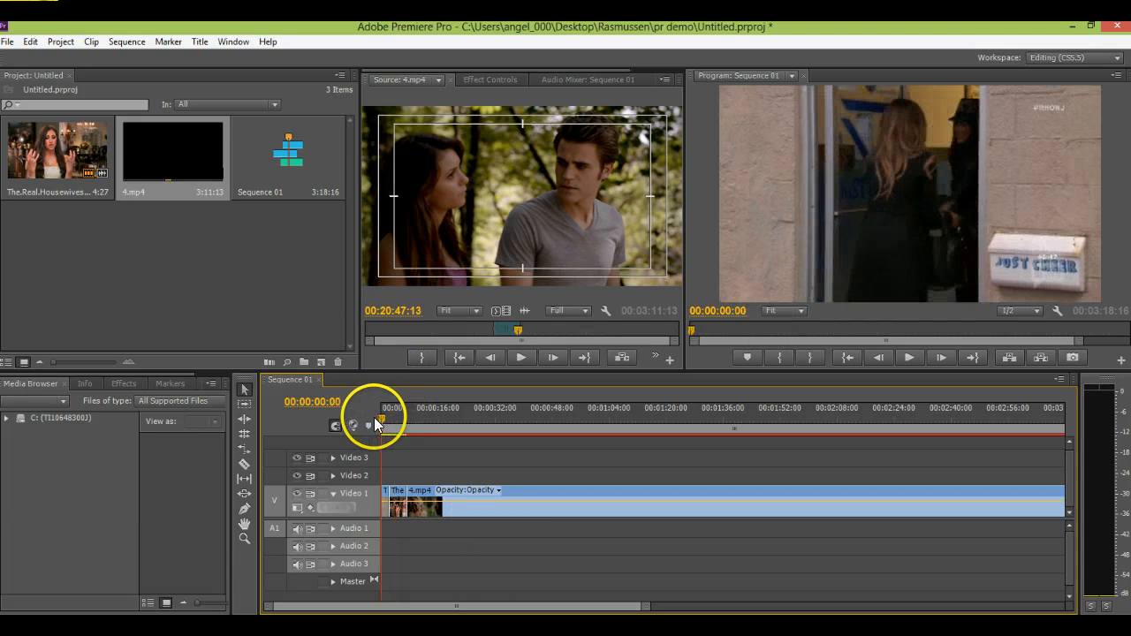
pyautogui.click(906, 359)
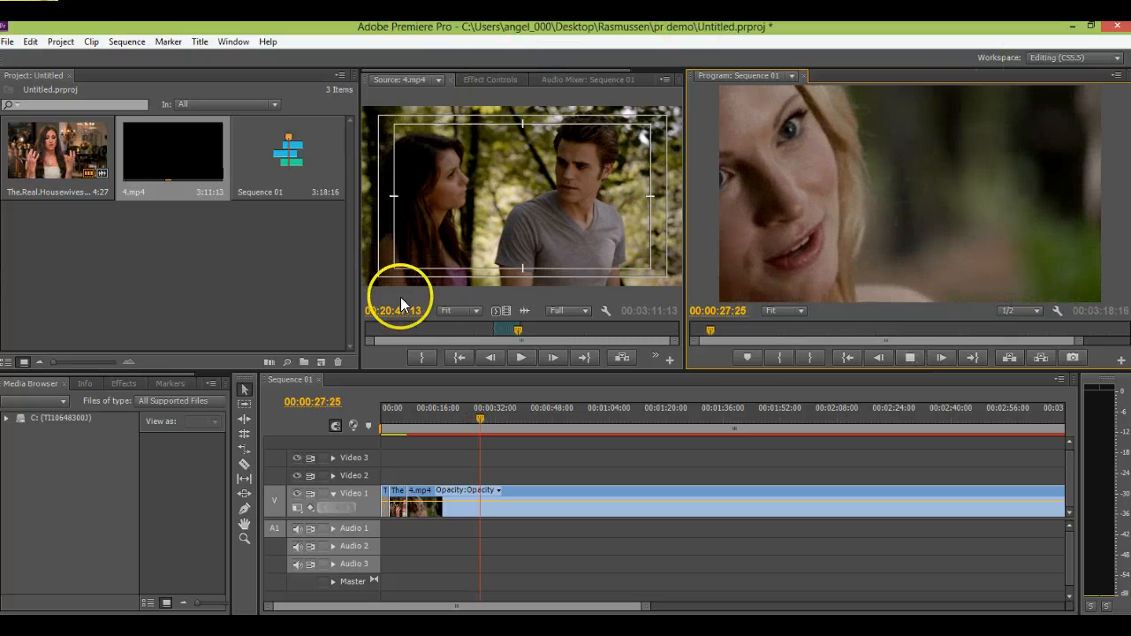
pyautogui.moveTo(417, 310); pyautogui.dragTo(426, 289)
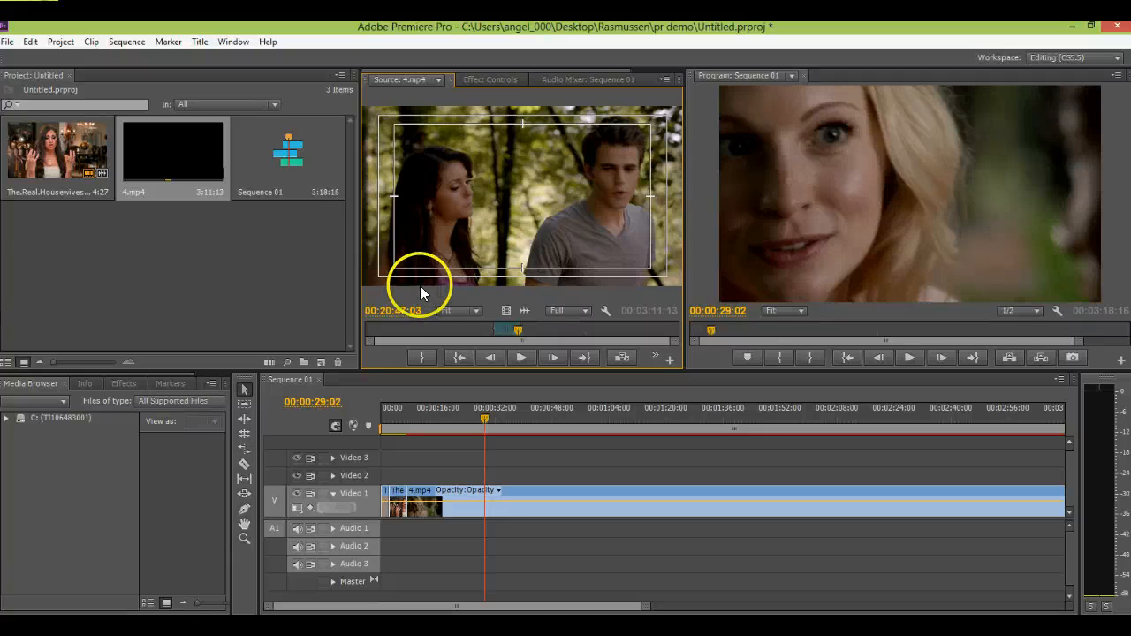
pyautogui.moveTo(546, 607)
pyautogui.mouseDown()
pyautogui.moveTo(696, 613)
pyautogui.moveTo(541, 609)
pyautogui.mouseUp()
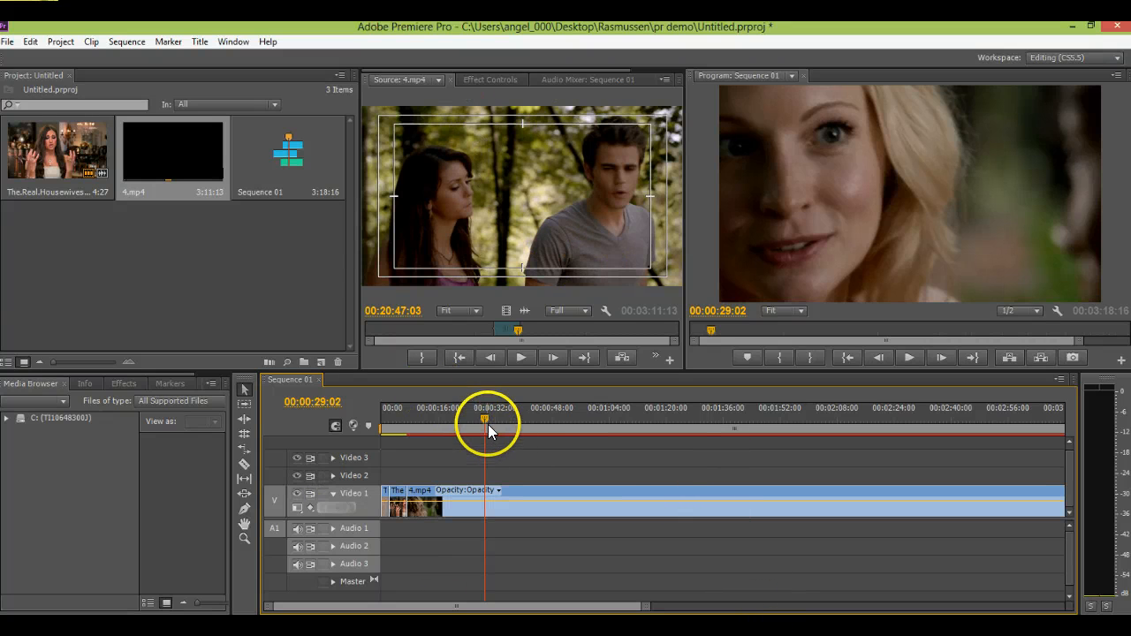
# Delete the second Real Housewives clip from Video 1, leaving a gap before the 4.mp4 clip.
pyautogui.moveTo(484, 418); pyautogui.dragTo(409, 458)
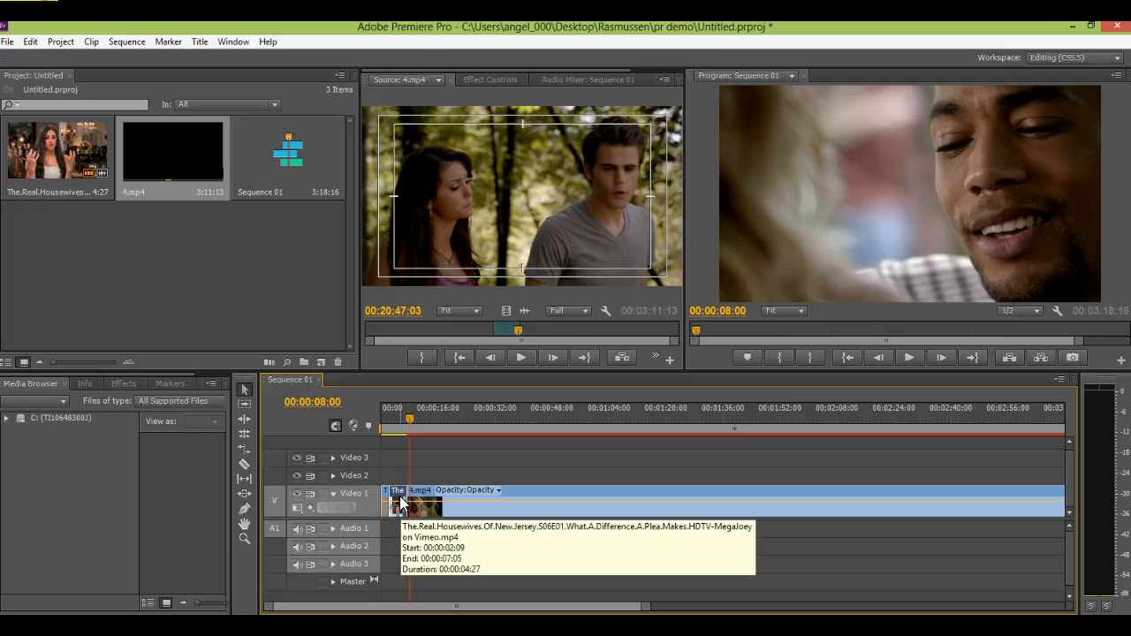
pyautogui.click(399, 495)
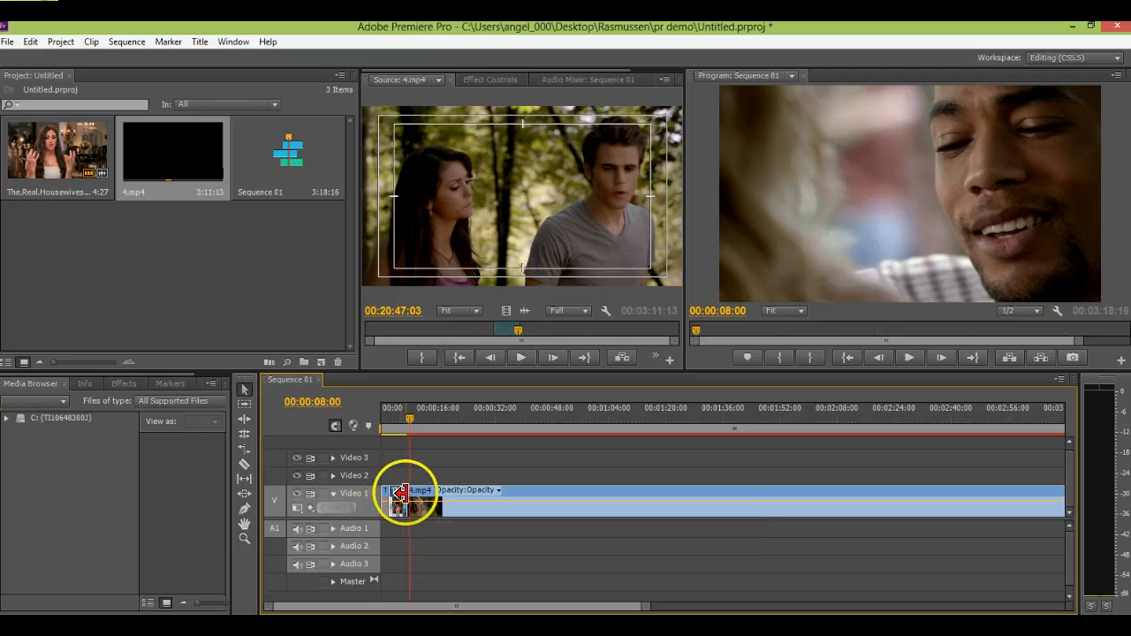
pyautogui.moveTo(402, 495); pyautogui.dragTo(395, 508)
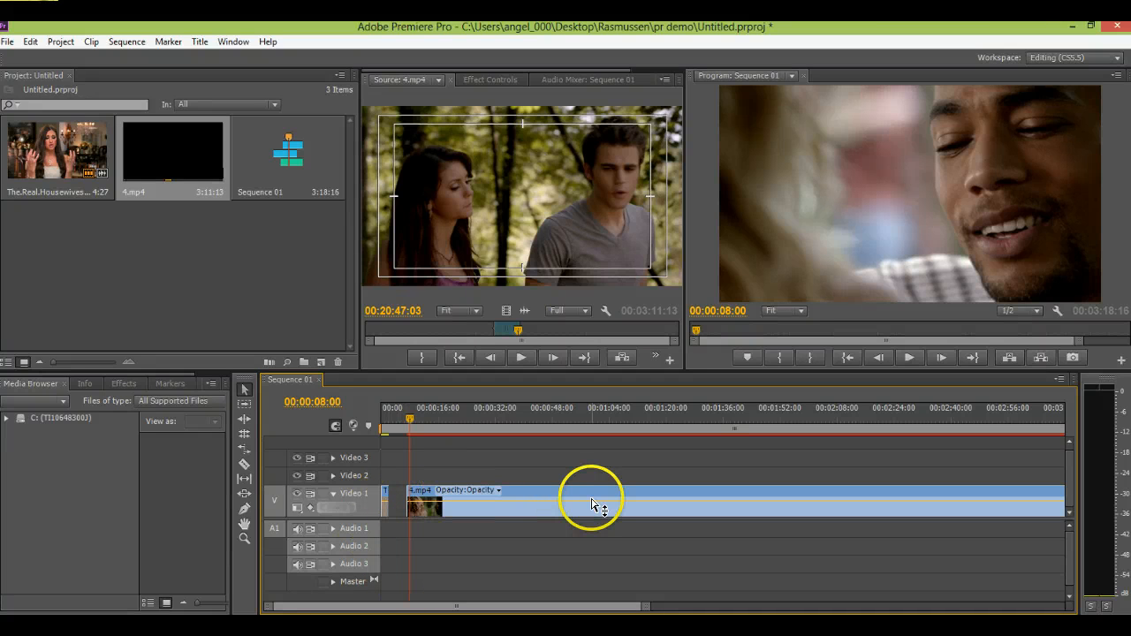
# Place another copy of the marked 4.mp4 excerpt directly after the existing 4.mp4 clip on Video 1.
pyautogui.click(242, 403)
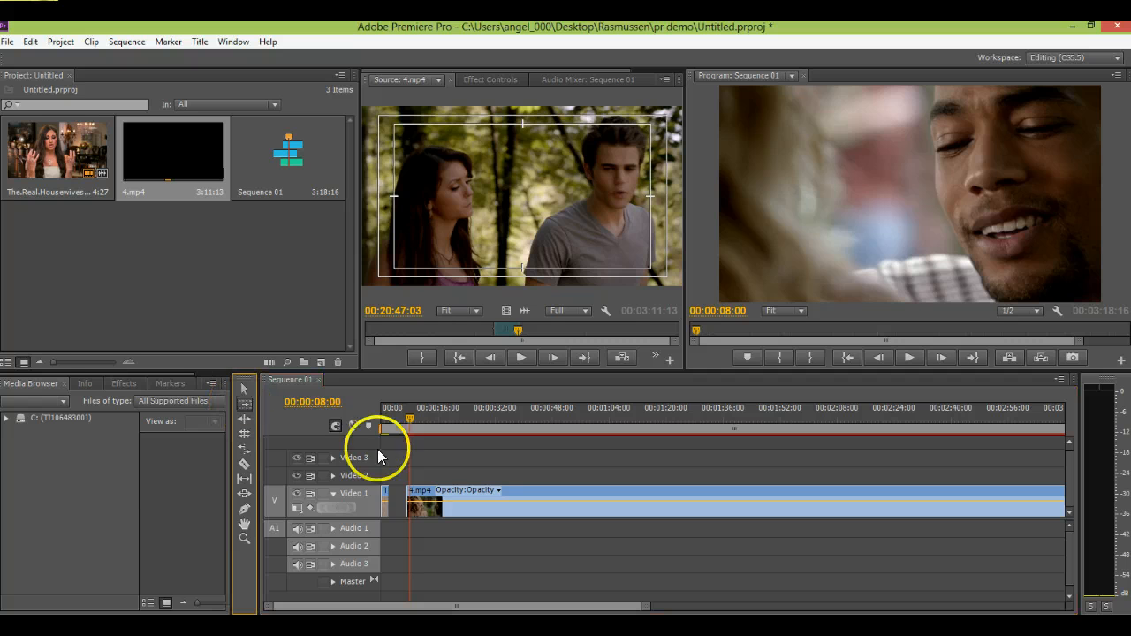
pyautogui.click(411, 489)
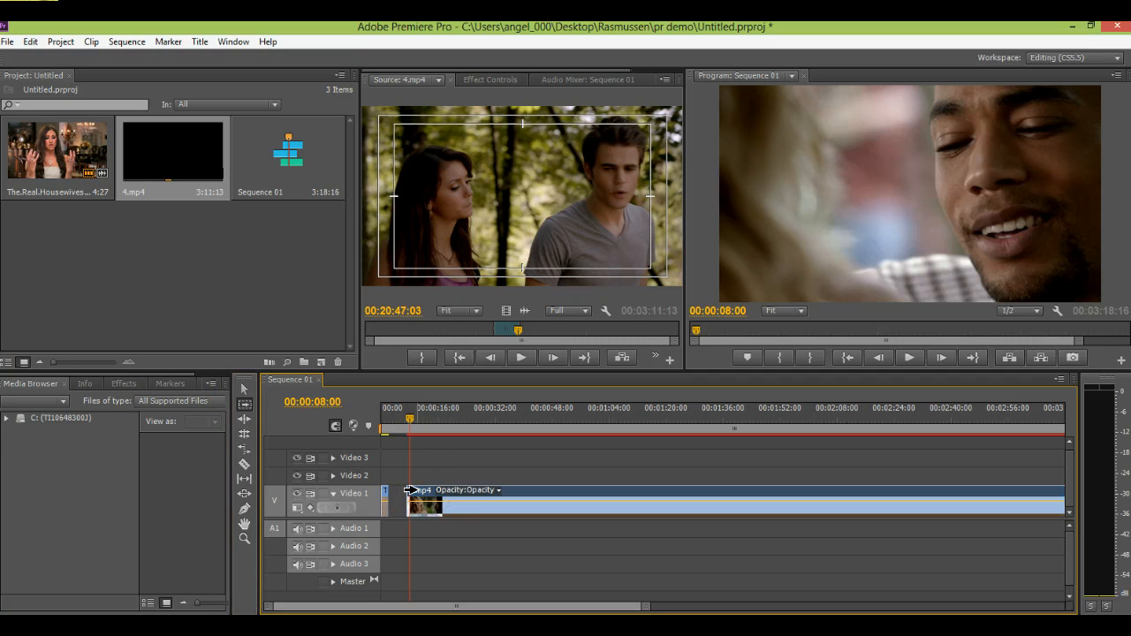
pyautogui.moveTo(510, 613); pyautogui.dragTo(600, 613)
pyautogui.moveTo(538, 177); pyautogui.dragTo(570, 495)
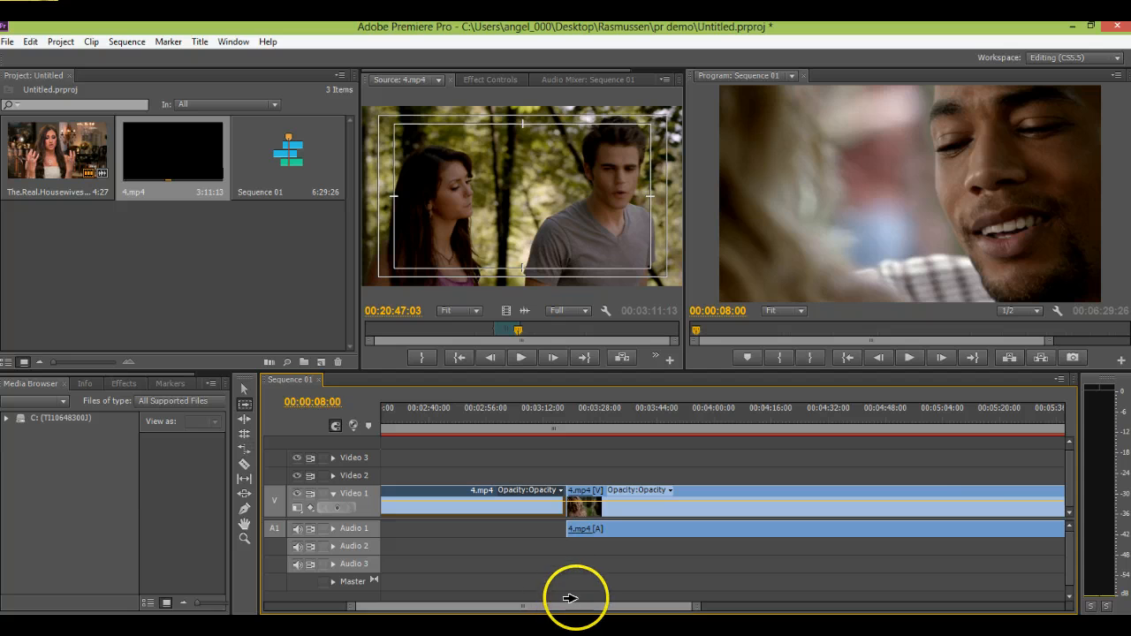
# Shift both 4.mp4 clips earlier by 00:00:04:27 with Track Select to close the gap after the first clip.
pyautogui.moveTo(562, 612); pyautogui.dragTo(441, 607)
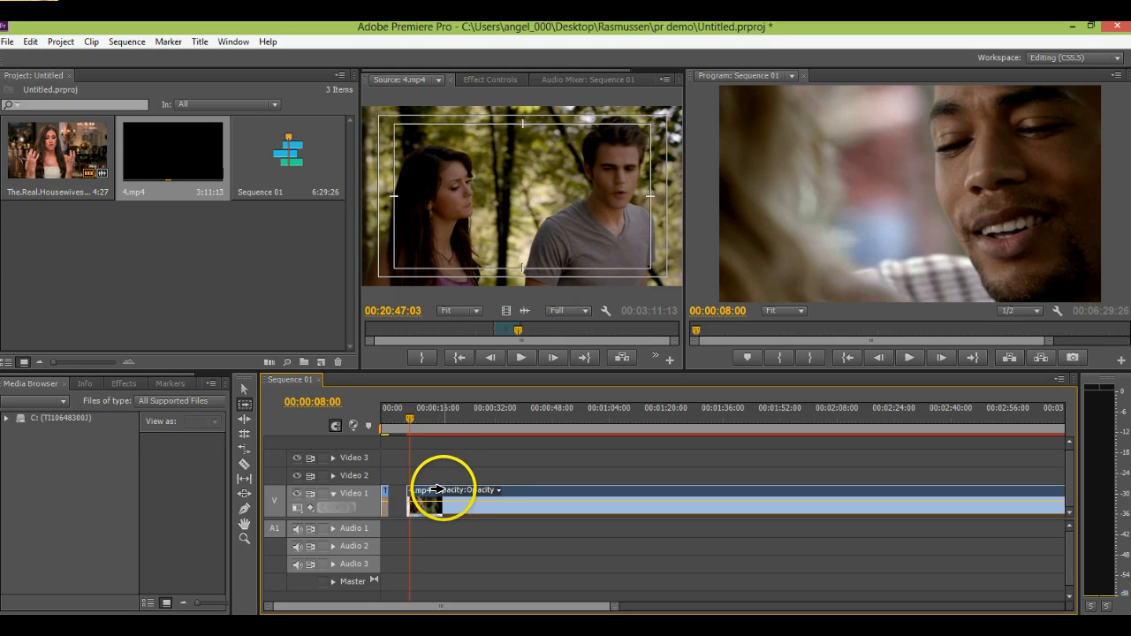
pyautogui.moveTo(437, 489); pyautogui.dragTo(444, 500)
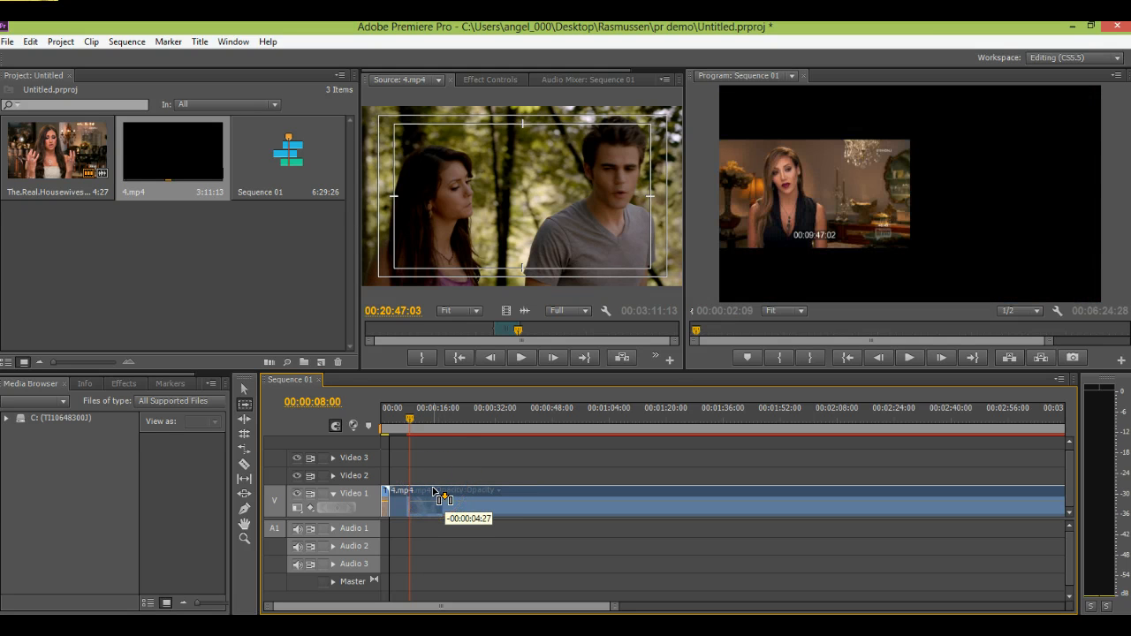
pyautogui.moveTo(471, 572); pyautogui.dragTo(549, 607)
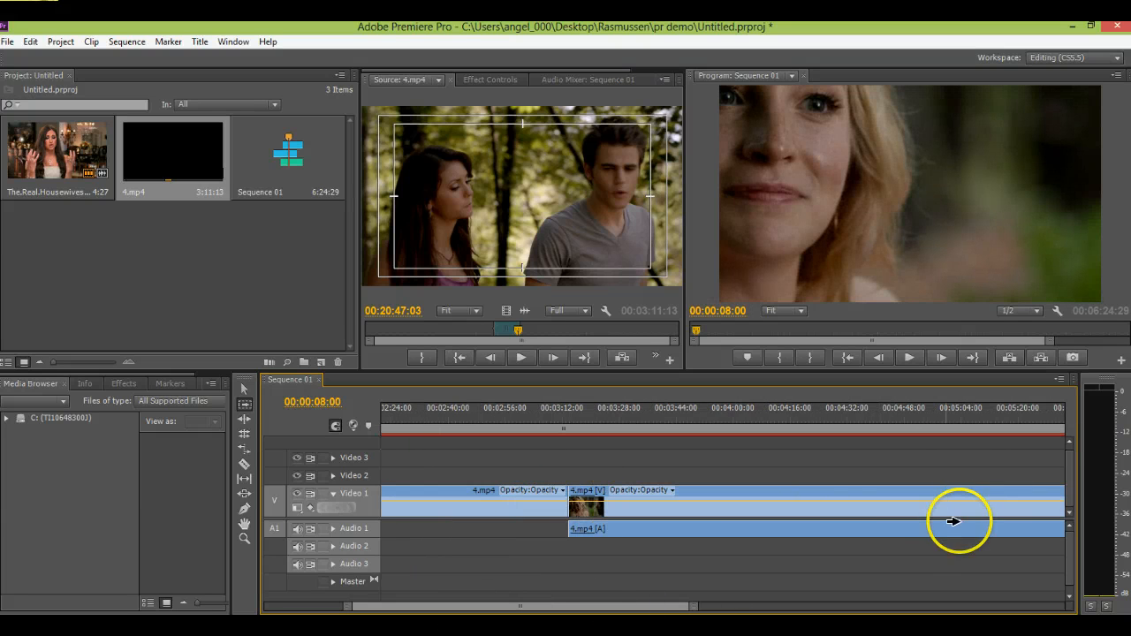
pyautogui.moveTo(596, 607); pyautogui.dragTo(442, 607)
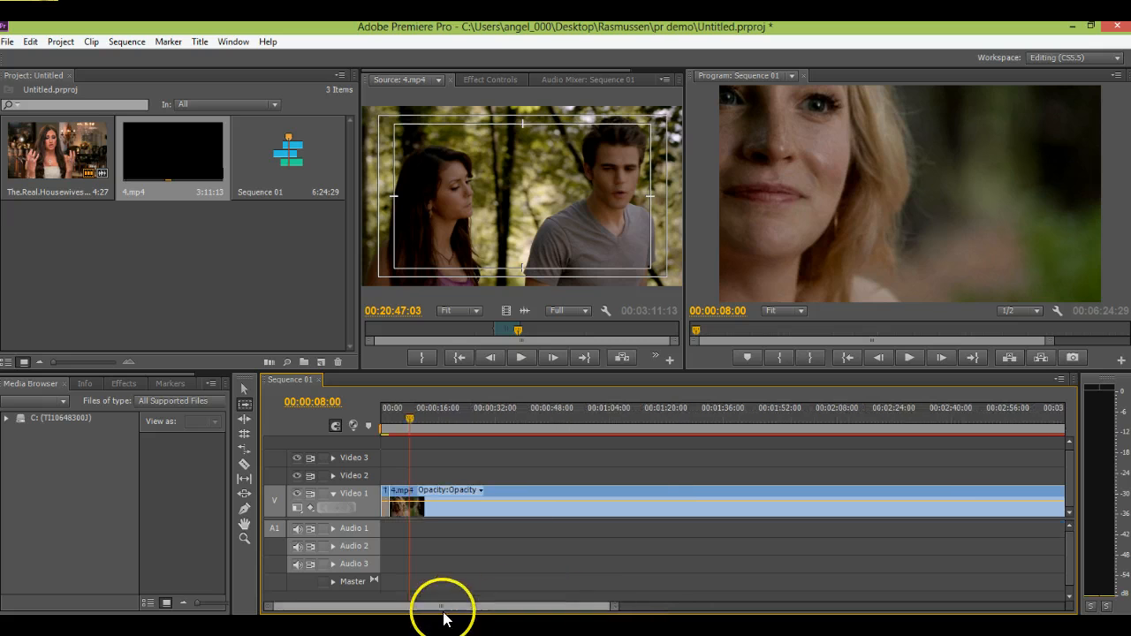
# Shift both 4.mp4 clips about 1 minute 42 seconds later with Track Select, and return them to the first clip's end.
pyautogui.click(425, 490)
pyautogui.moveTo(424, 489); pyautogui.dragTo(782, 504)
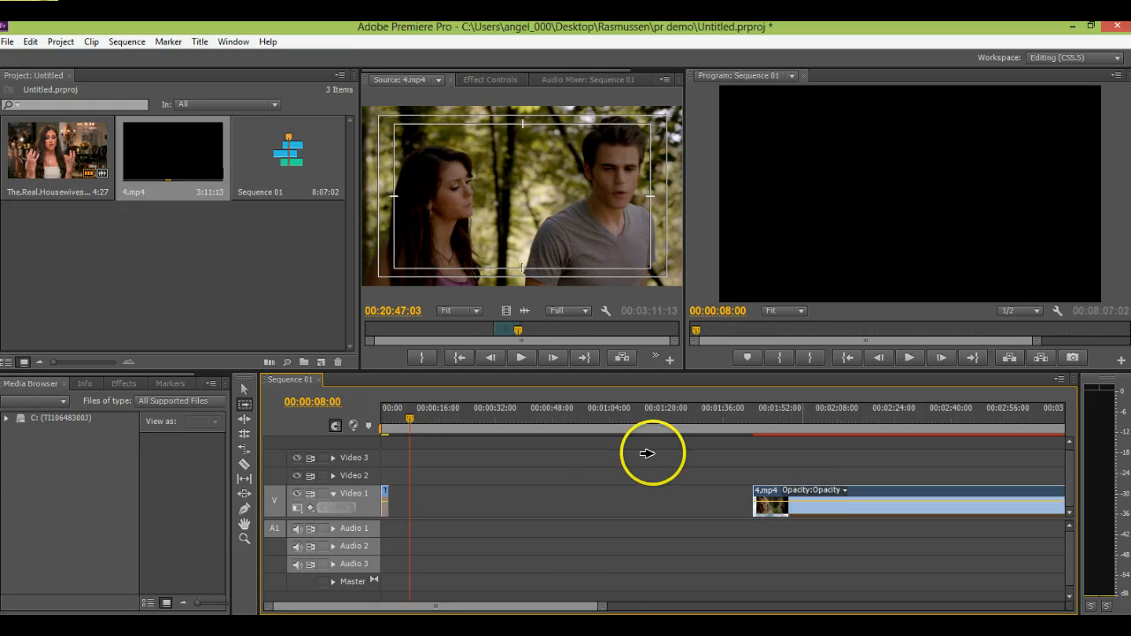
pyautogui.moveTo(752, 508); pyautogui.dragTo(416, 538)
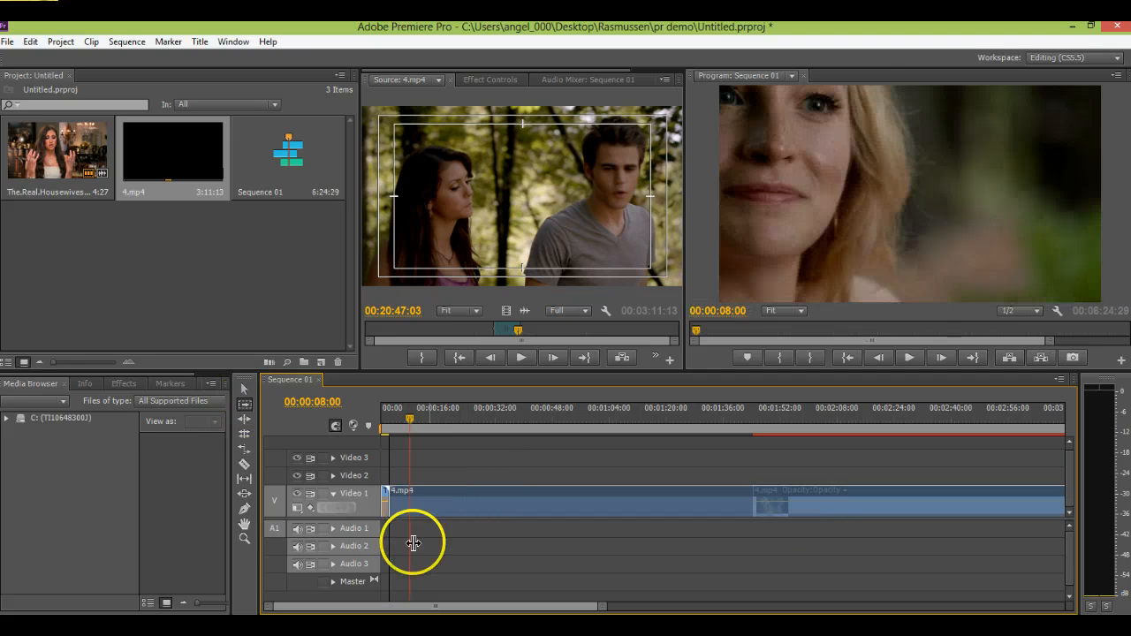
# Unlink the second 4.mp4 clip's audio from its video and delete that audio from Audio 1.
pyautogui.moveTo(469, 612); pyautogui.dragTo(599, 606)
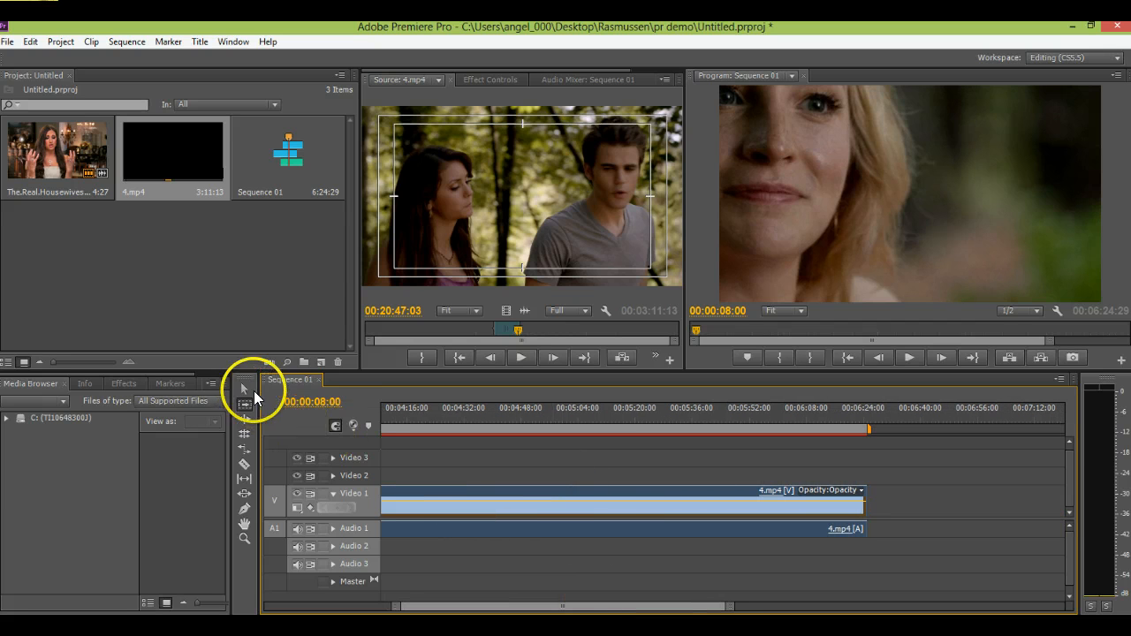
pyautogui.click(249, 389)
pyautogui.rightClick(421, 498)
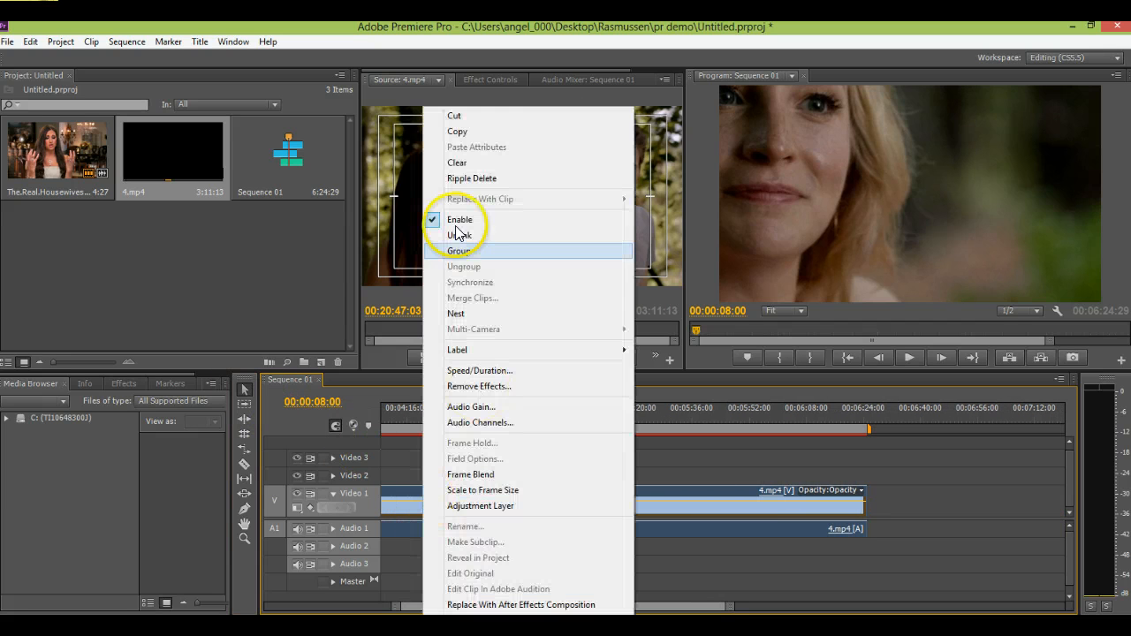
pyautogui.click(458, 235)
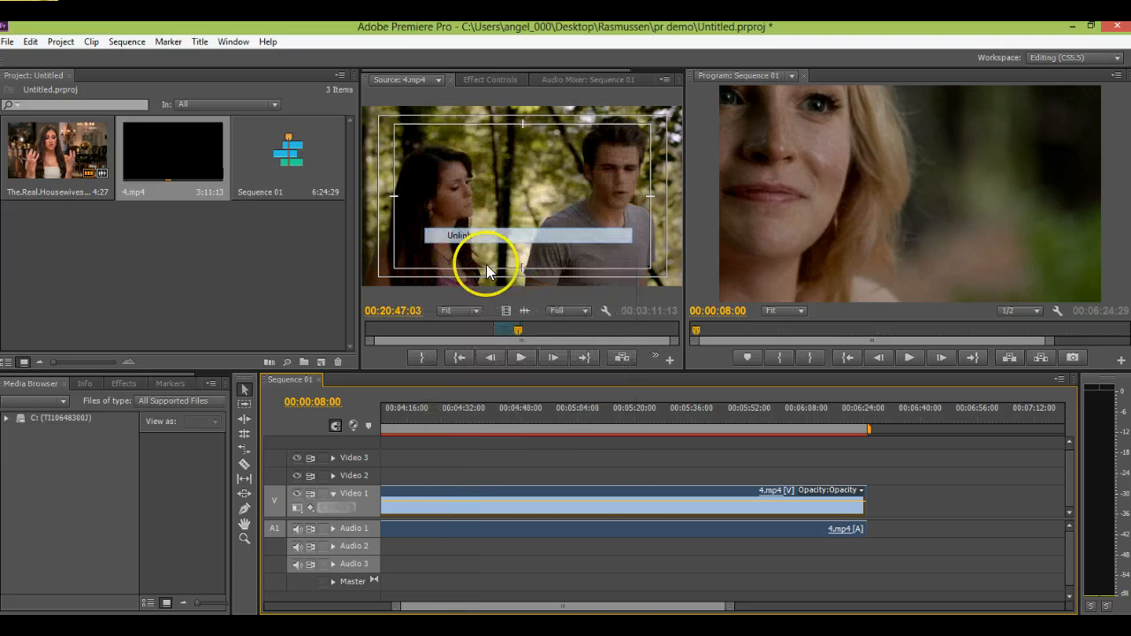
pyautogui.click(571, 529)
pyautogui.press('Delete')
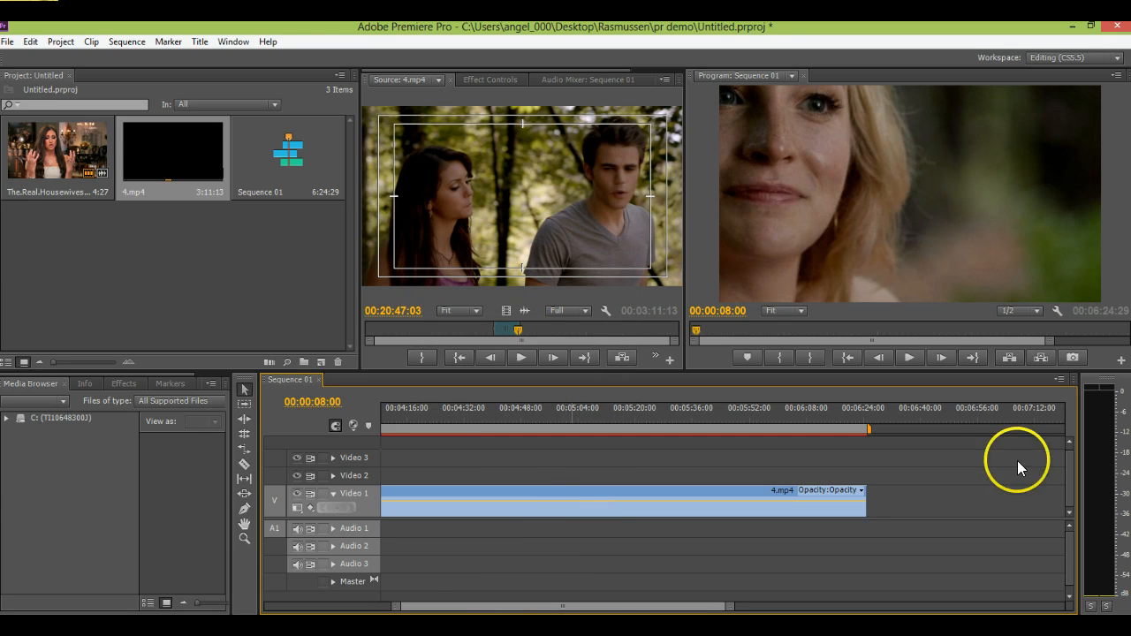
# Trim the end of the last 4.mp4 clip back to about 00:05:52:18 in the sequence.
pyautogui.moveTo(628, 606)
pyautogui.mouseDown()
pyautogui.moveTo(575, 602)
pyautogui.moveTo(648, 612)
pyautogui.mouseUp()
pyautogui.click(631, 510)
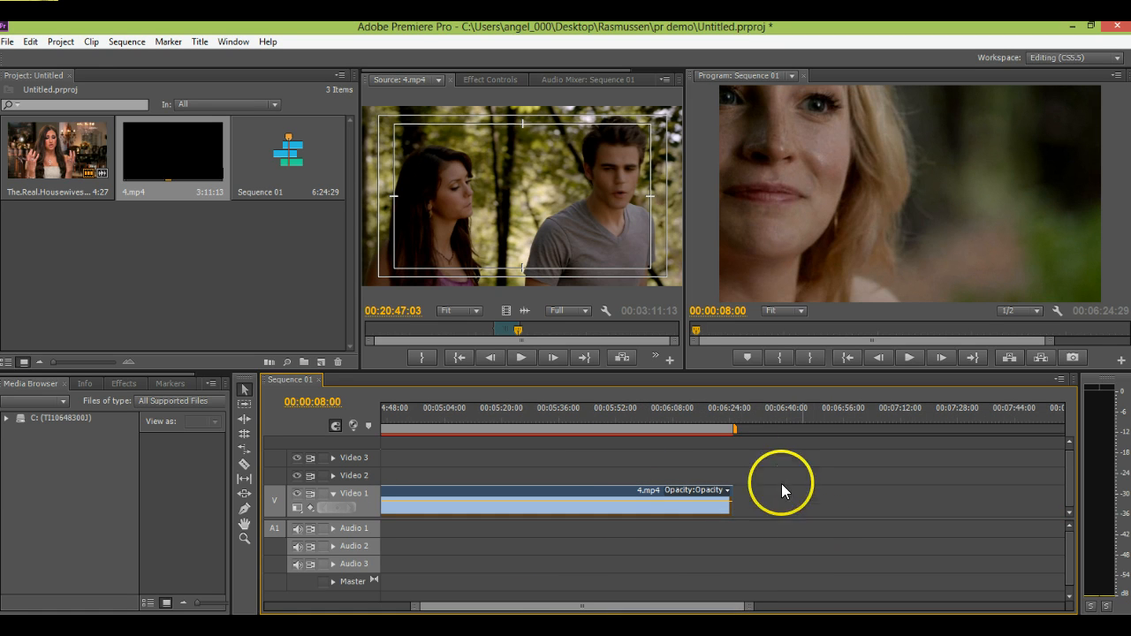
pyautogui.click(737, 499)
pyautogui.moveTo(738, 499); pyautogui.dragTo(620, 512)
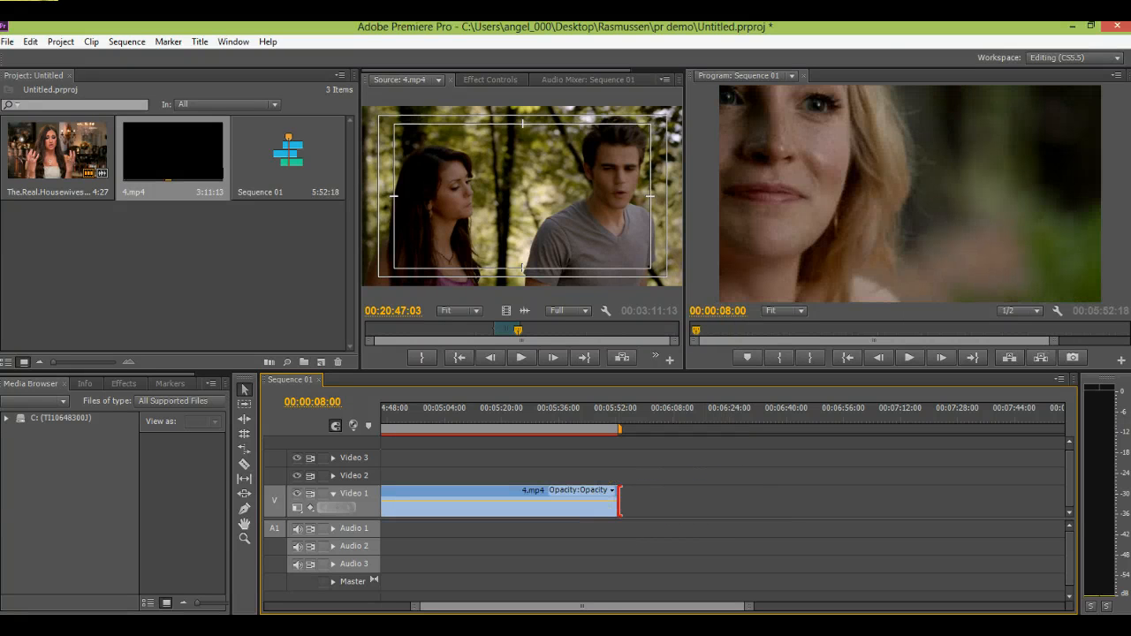
# Trim about 1.5 seconds off the start of the second 4.mp4 clip and close the gap with Track Select.
pyautogui.moveTo(606, 606); pyautogui.dragTo(533, 596)
pyautogui.click(508, 510)
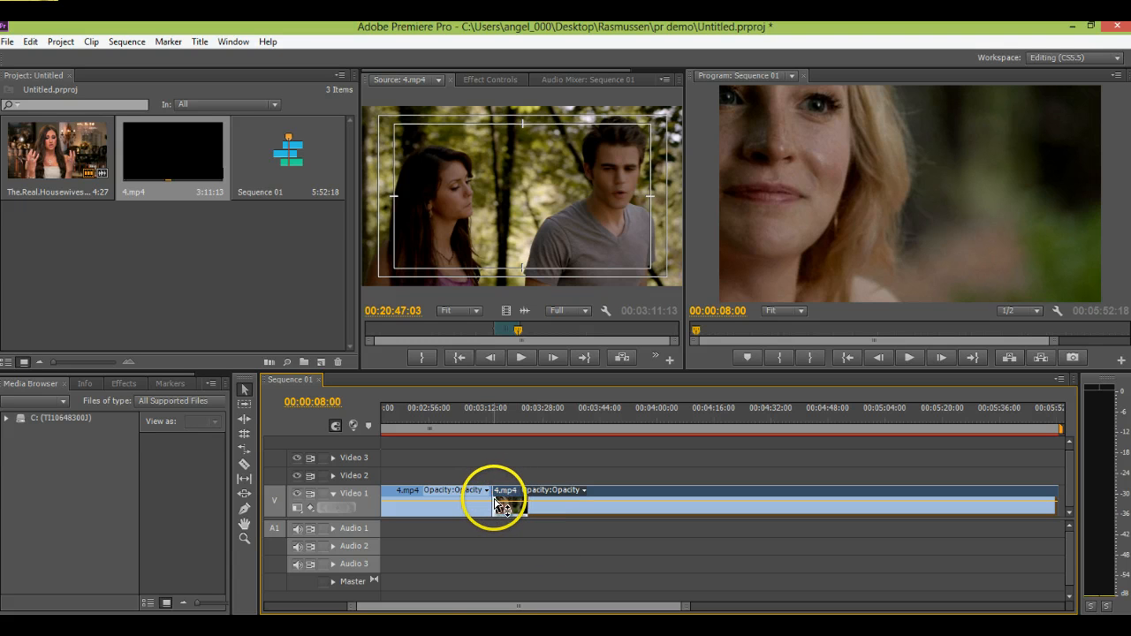
pyautogui.click(497, 500)
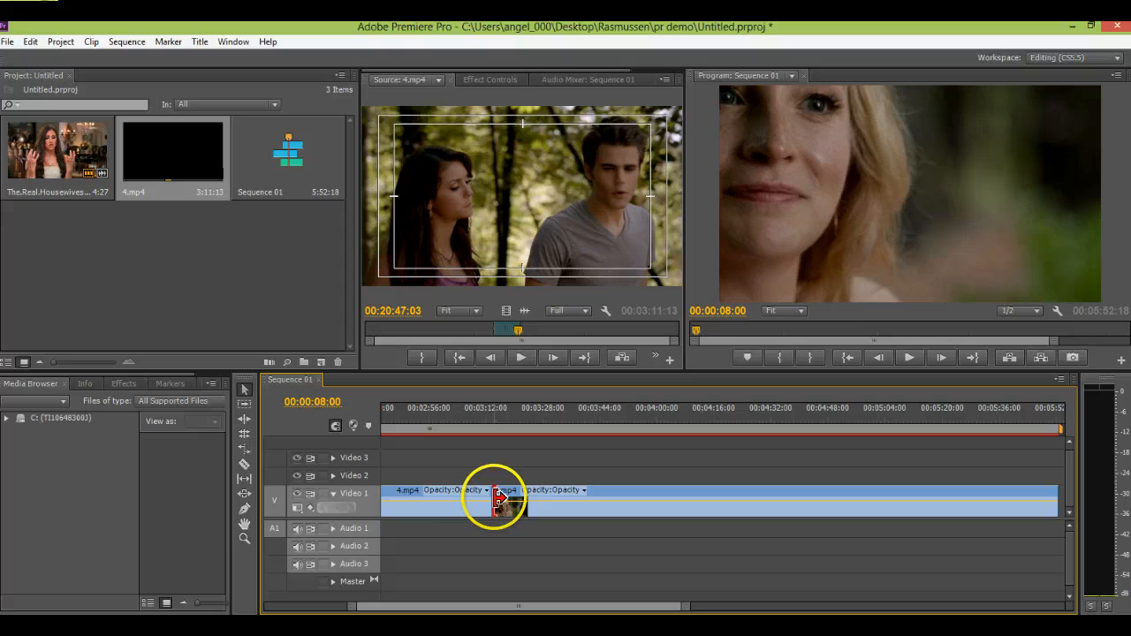
pyautogui.moveTo(498, 499)
pyautogui.mouseDown()
pyautogui.moveTo(488, 497)
pyautogui.moveTo(502, 497)
pyautogui.mouseUp()
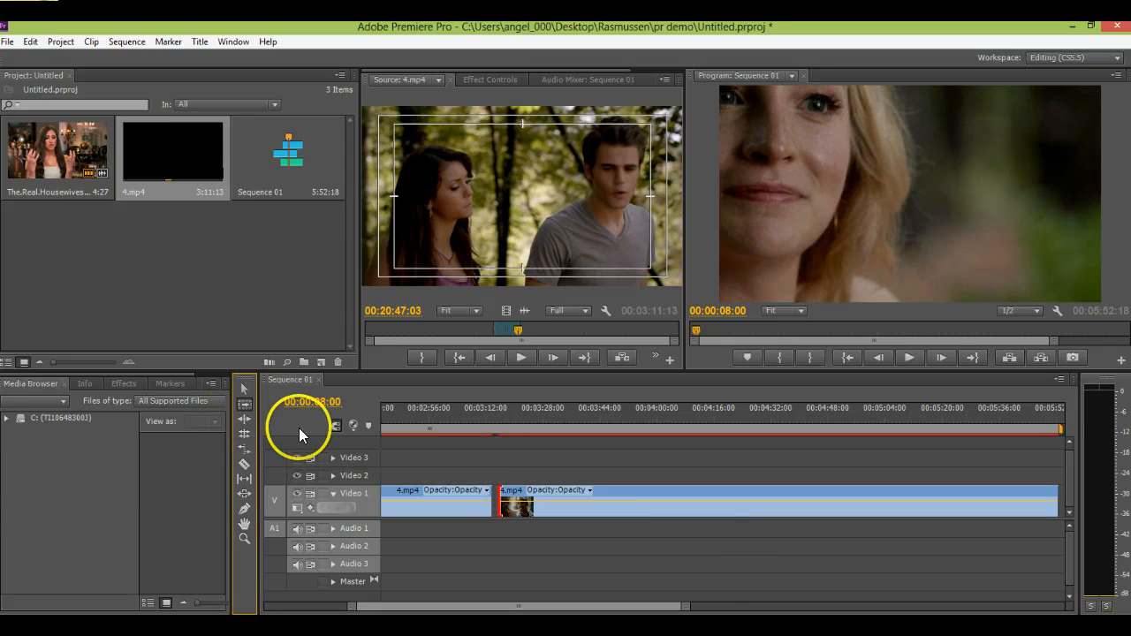
pyautogui.click(244, 403)
pyautogui.moveTo(520, 499)
pyautogui.mouseDown()
pyautogui.moveTo(487, 505)
pyautogui.moveTo(520, 515)
pyautogui.moveTo(513, 499)
pyautogui.mouseUp()
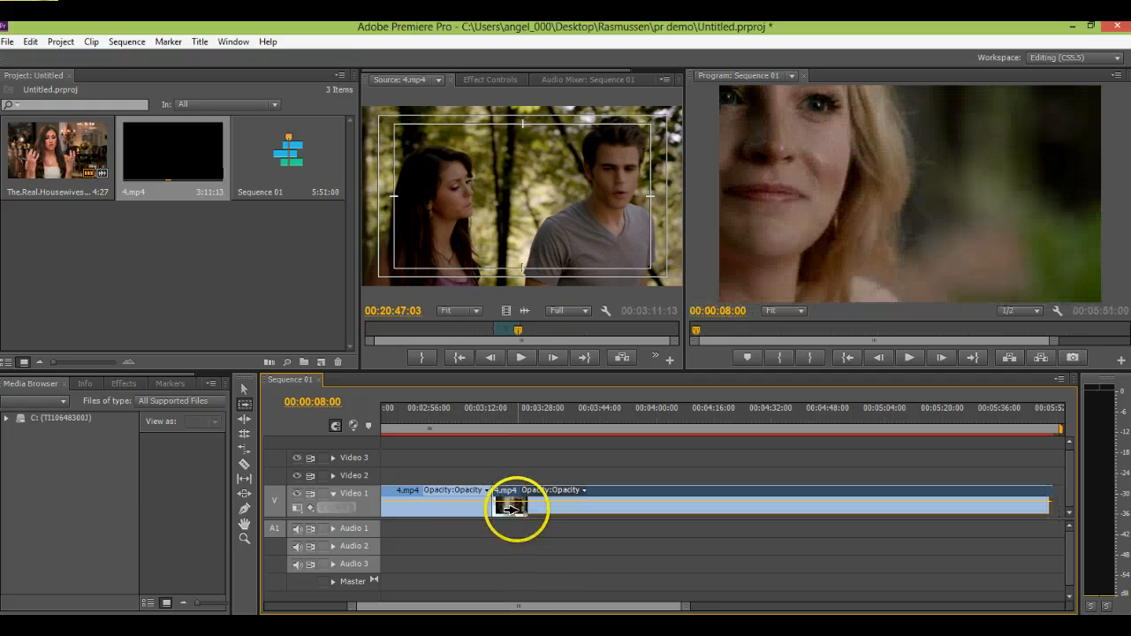
# Return the timeline to the beginning of Sequence 01 and show the effects library in place of the media browser.
pyautogui.moveTo(518, 606); pyautogui.dragTo(362, 606)
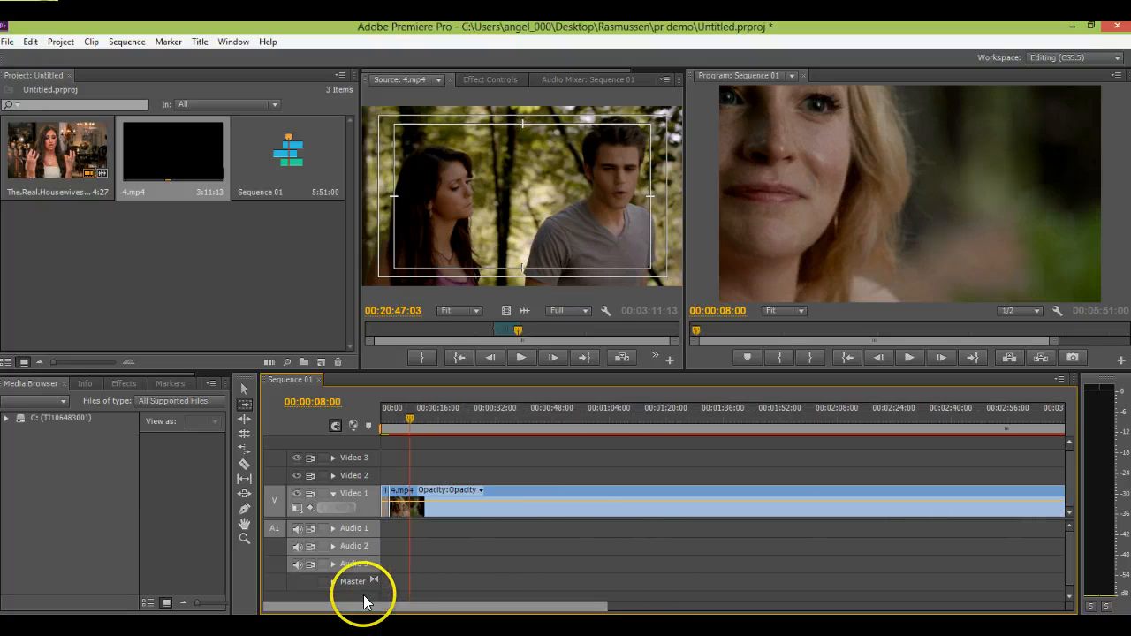
pyautogui.click(504, 509)
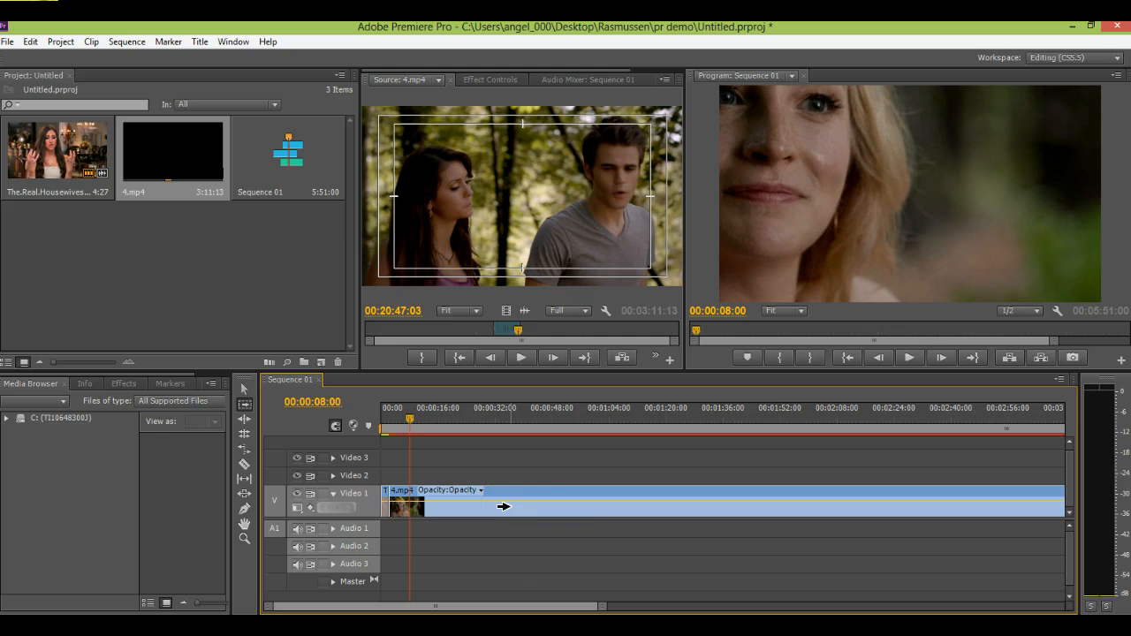
pyautogui.click(450, 482)
pyautogui.click(125, 385)
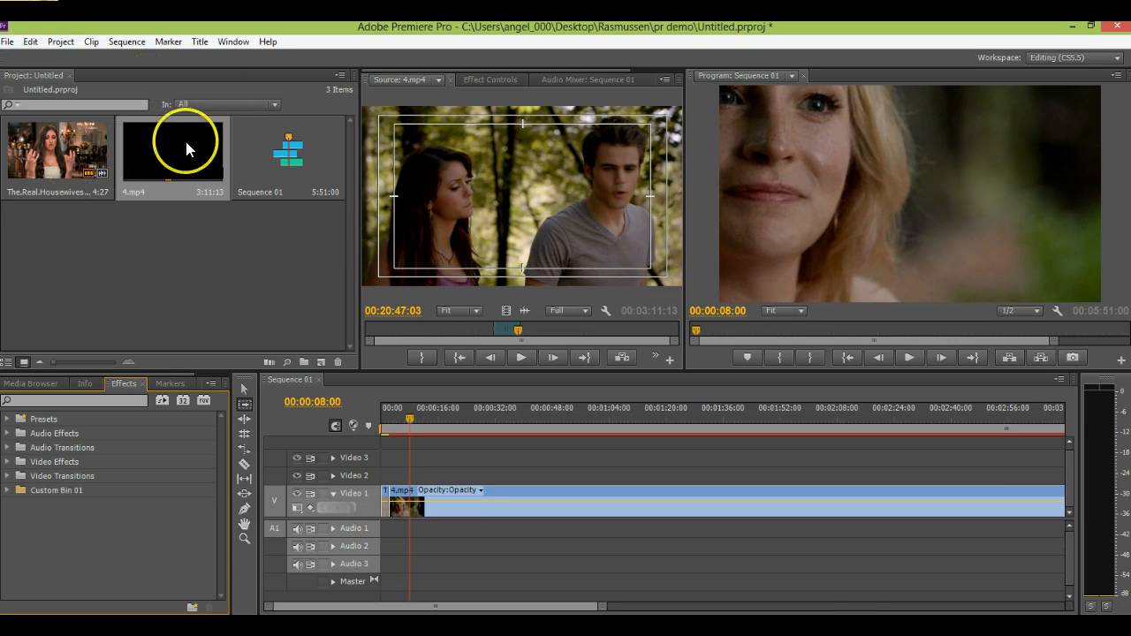
# Load the Real Housewives video as the source and mark In at 00:17:15:03 and Out at 00:35:28:20.
pyautogui.click(40, 139)
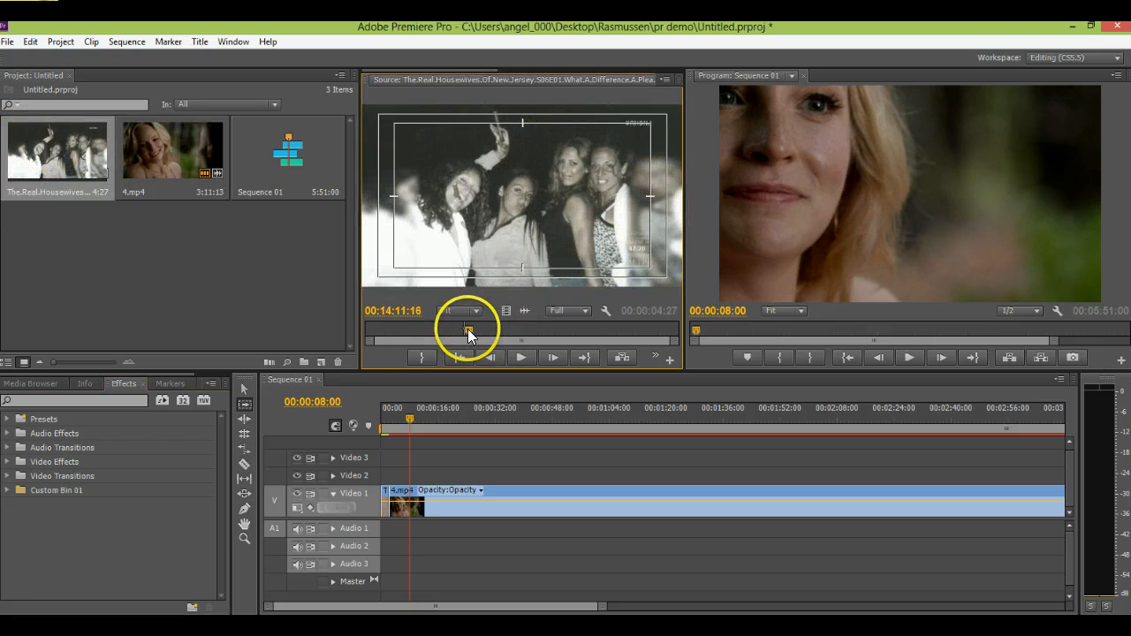
pyautogui.moveTo(468, 328); pyautogui.dragTo(491, 333)
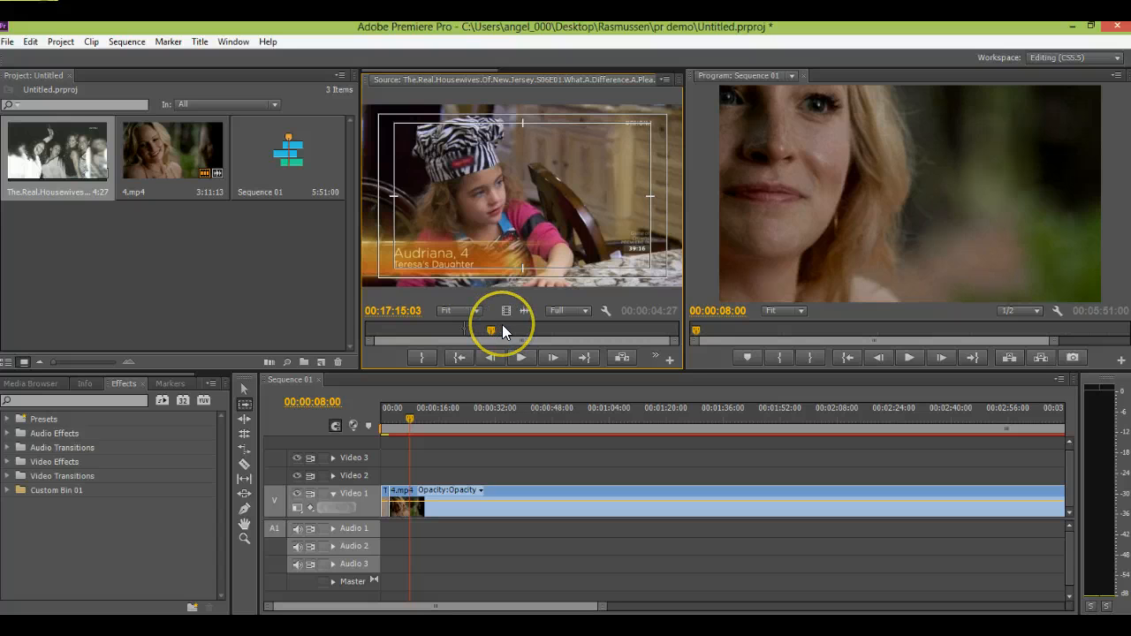
pyautogui.press('i')
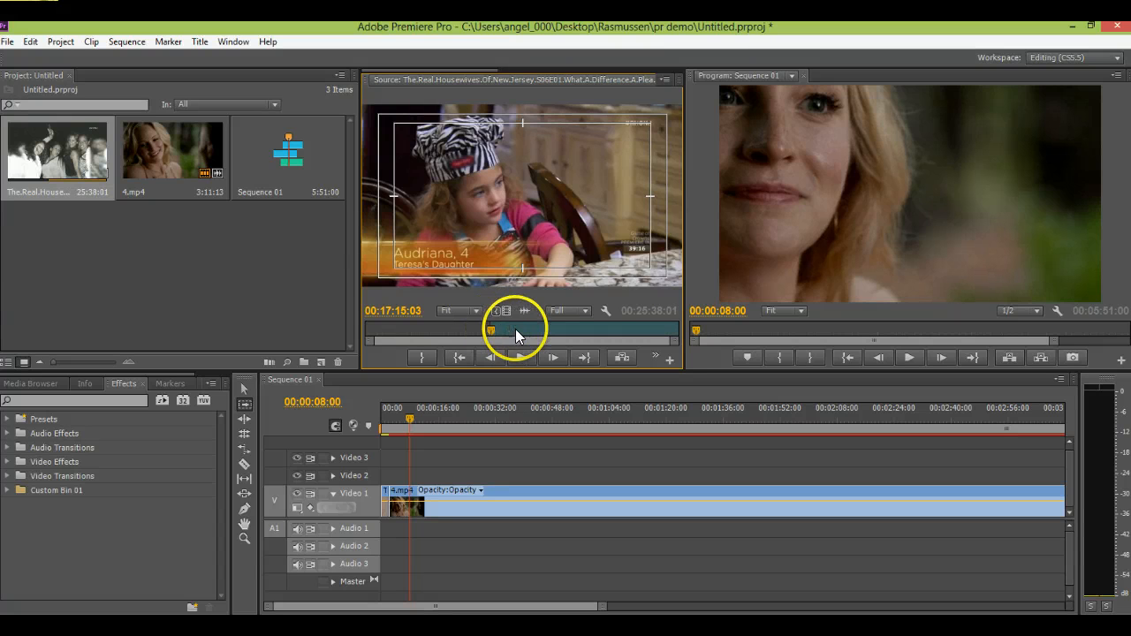
pyautogui.moveTo(517, 335); pyautogui.dragTo(625, 332)
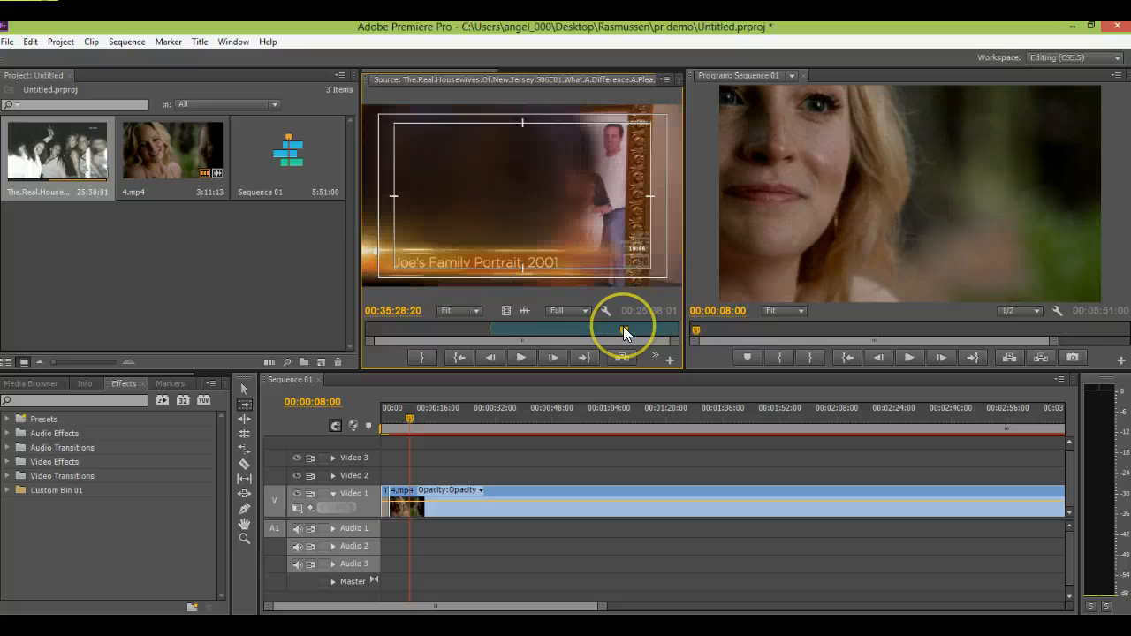
# Place the marked Real Housewives excerpt directly after the last 4.mp4 clip on Video 1.
pyautogui.moveTo(570, 606); pyautogui.dragTo(740, 613)
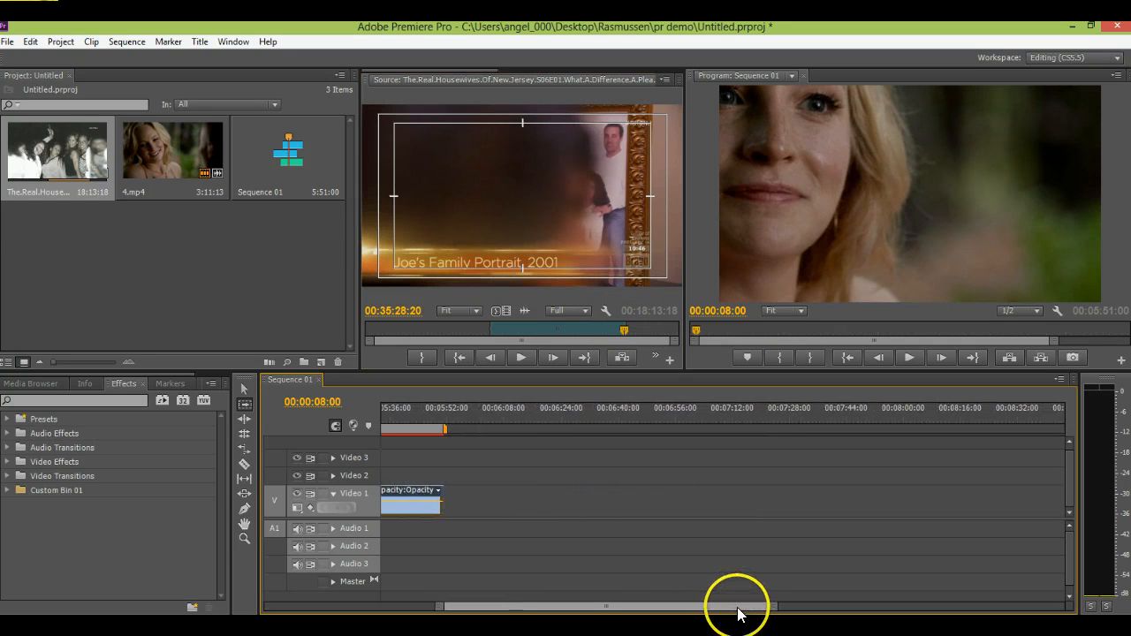
pyautogui.click(437, 195)
pyautogui.moveTo(437, 194); pyautogui.dragTo(449, 501)
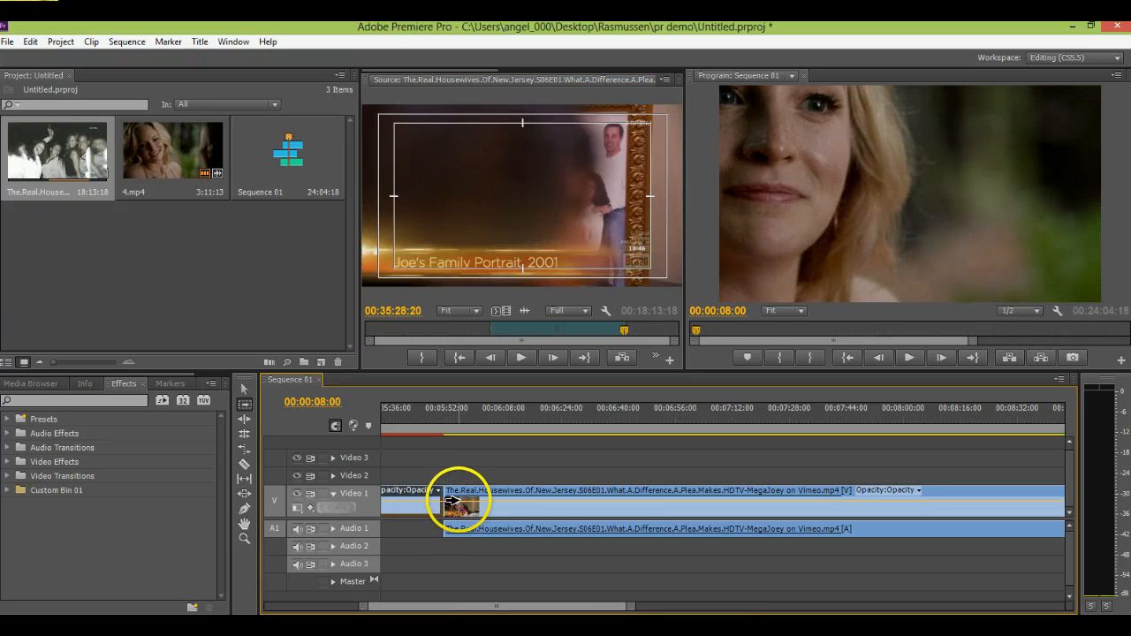
# Unlink the new Real Housewives excerpt's audio from its video and delete the audio from Audio 1.
pyautogui.rightClick(455, 500)
pyautogui.click(479, 215)
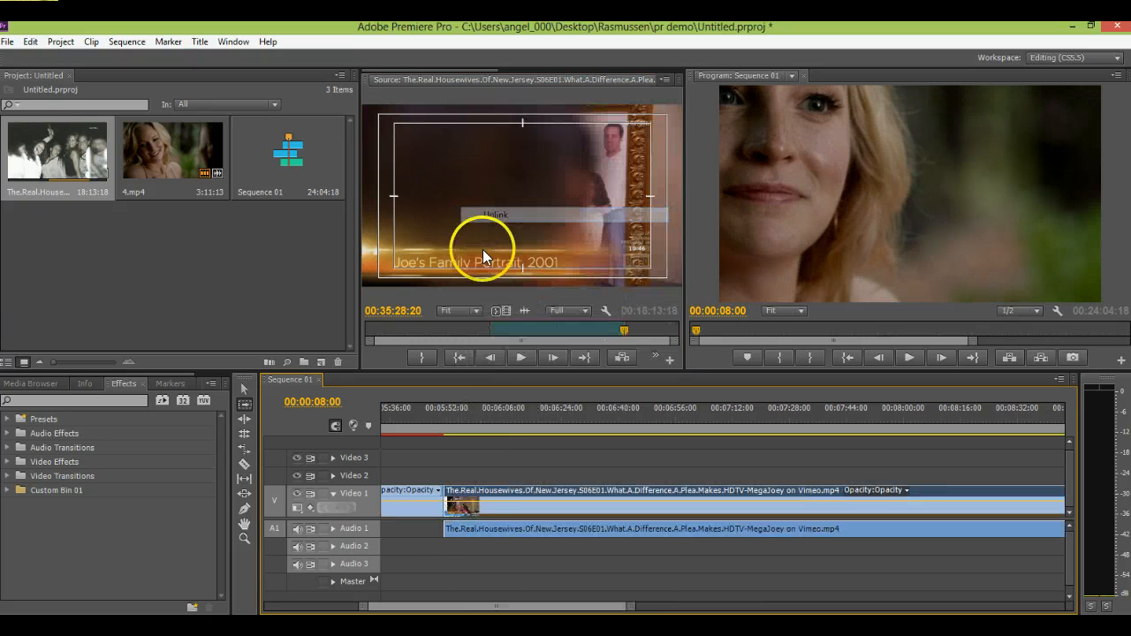
pyautogui.click(495, 534)
pyautogui.press('Delete')
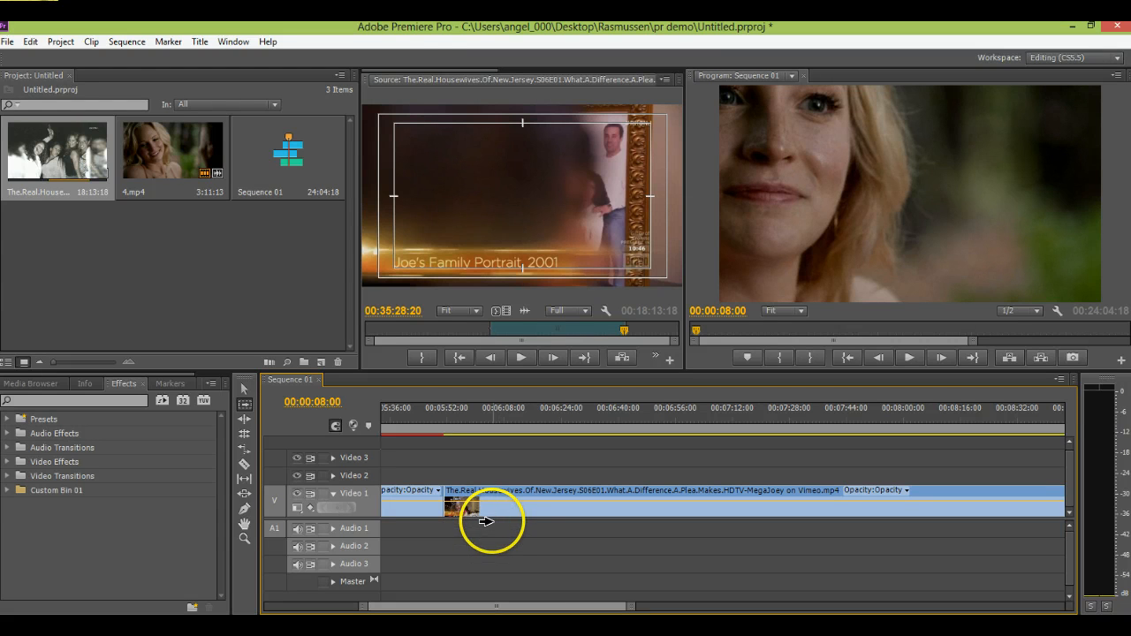
# Play Sequence 01 from its start, and play from 00:03:09:06 to check the cut between the two 4.mp4 clips.
pyautogui.moveTo(510, 609); pyautogui.dragTo(407, 606)
pyautogui.moveTo(405, 413); pyautogui.dragTo(373, 422)
pyautogui.click(906, 356)
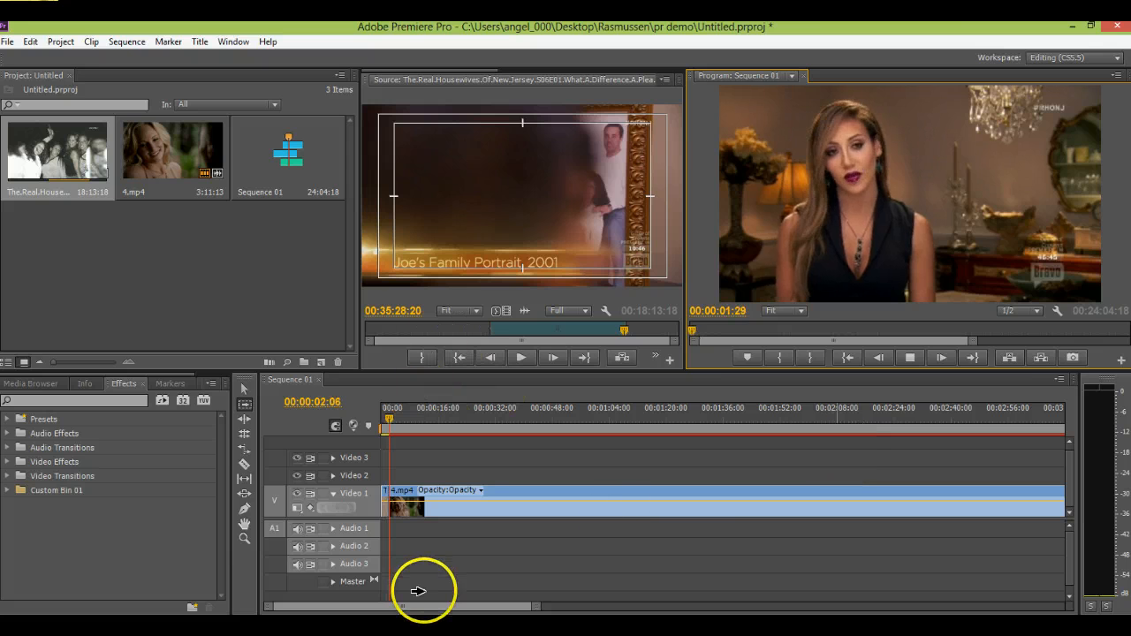
pyautogui.moveTo(404, 413); pyautogui.dragTo(1055, 417)
pyautogui.moveTo(512, 606); pyautogui.dragTo(631, 606)
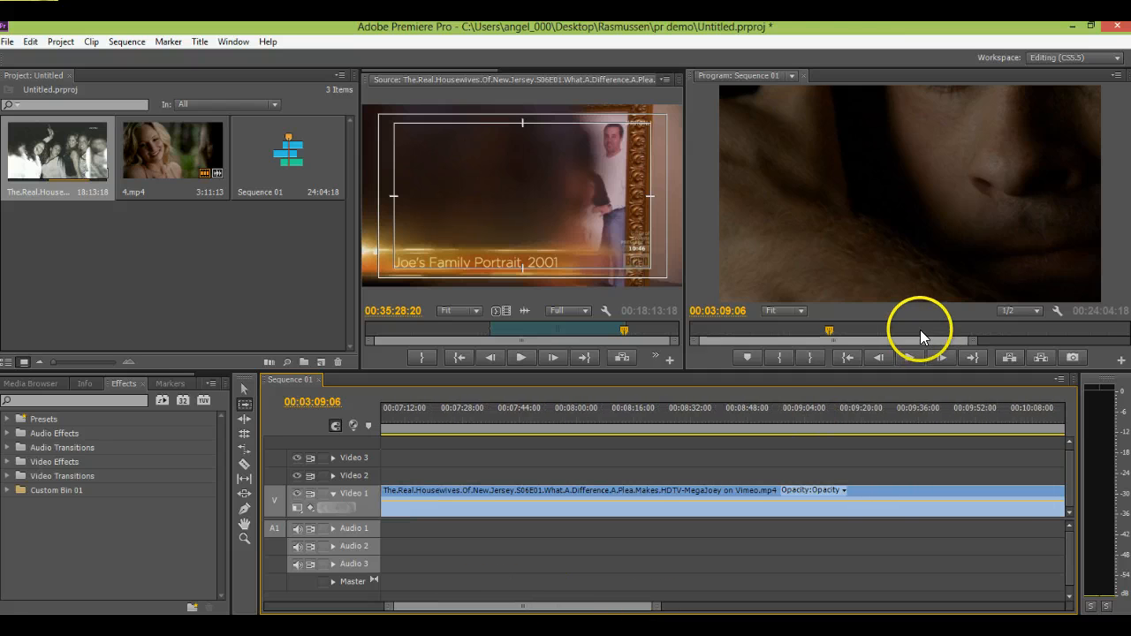
pyautogui.click(909, 357)
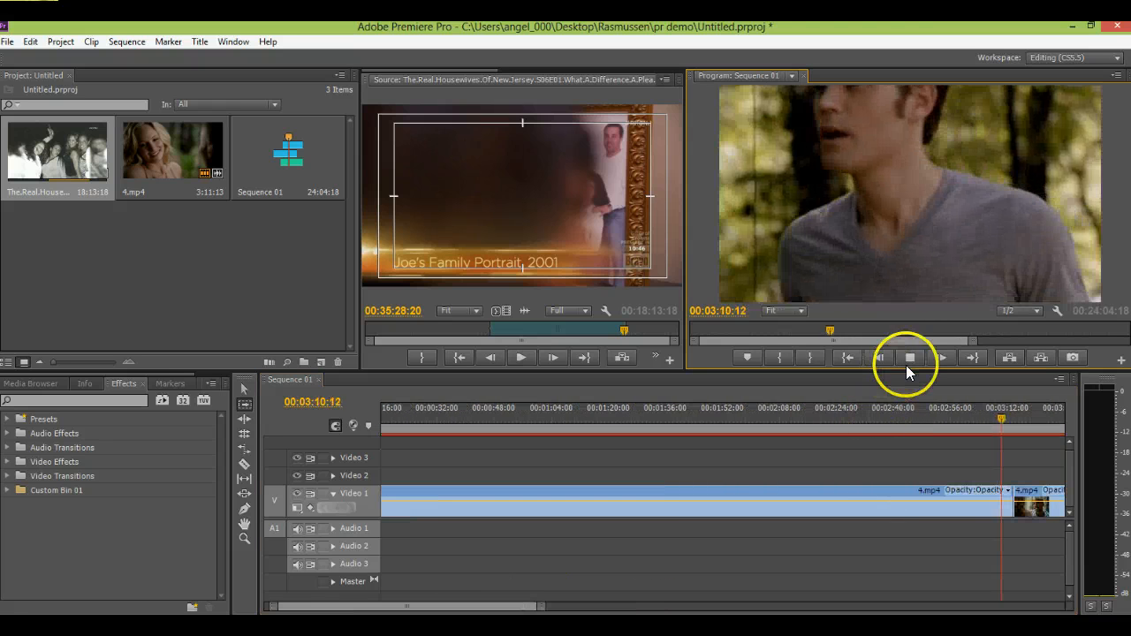
pyautogui.click(909, 357)
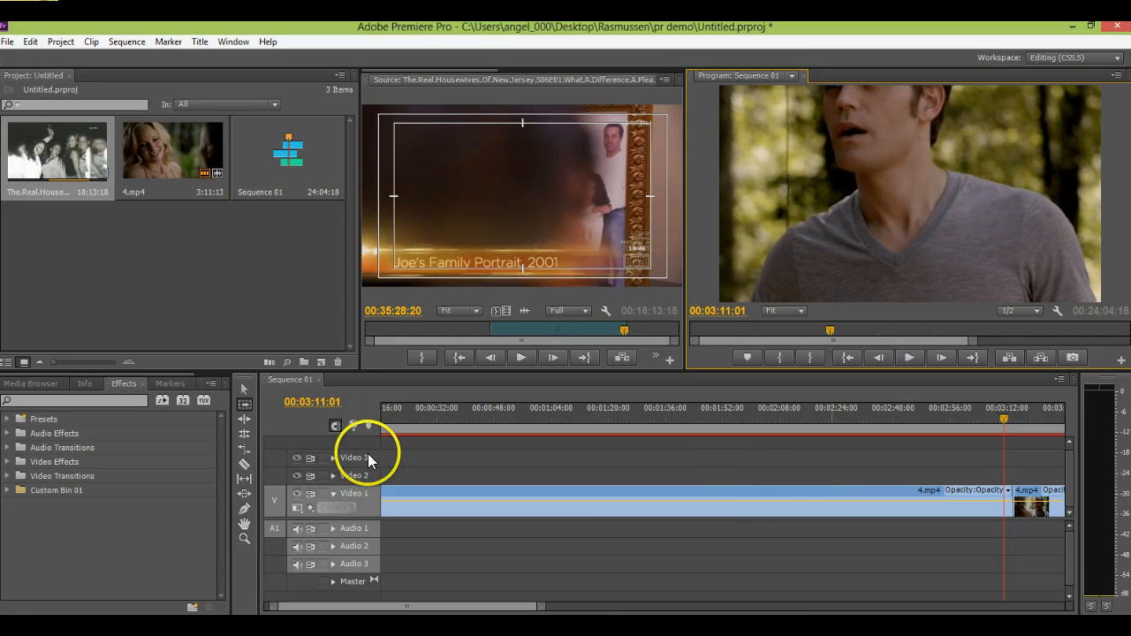